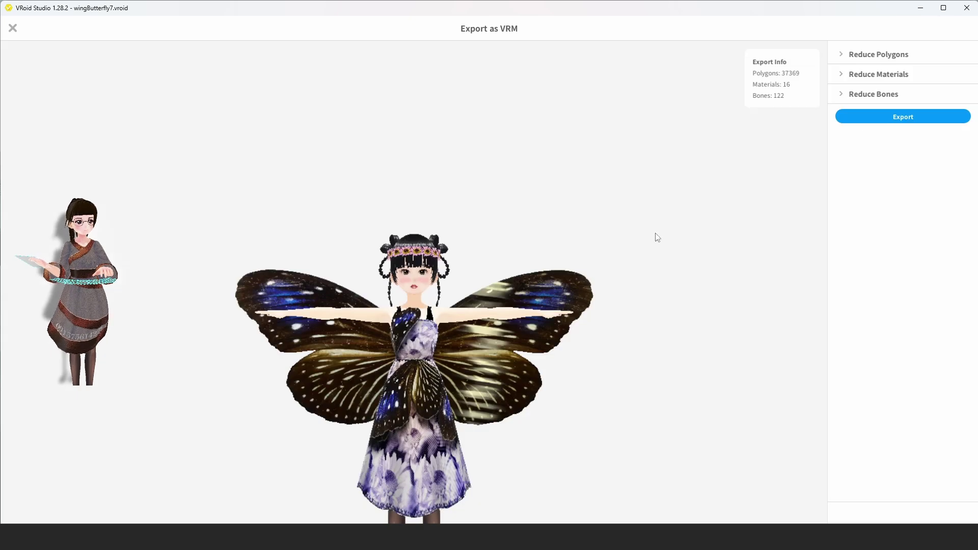
Step: Open the Export as VRM settings for the butterfly-winged avatar in VRoid Studio
click(903, 116)
Step: Set the VRM 1.0 export's avatar name to 'butterflywings' and version to 3
text(butt)
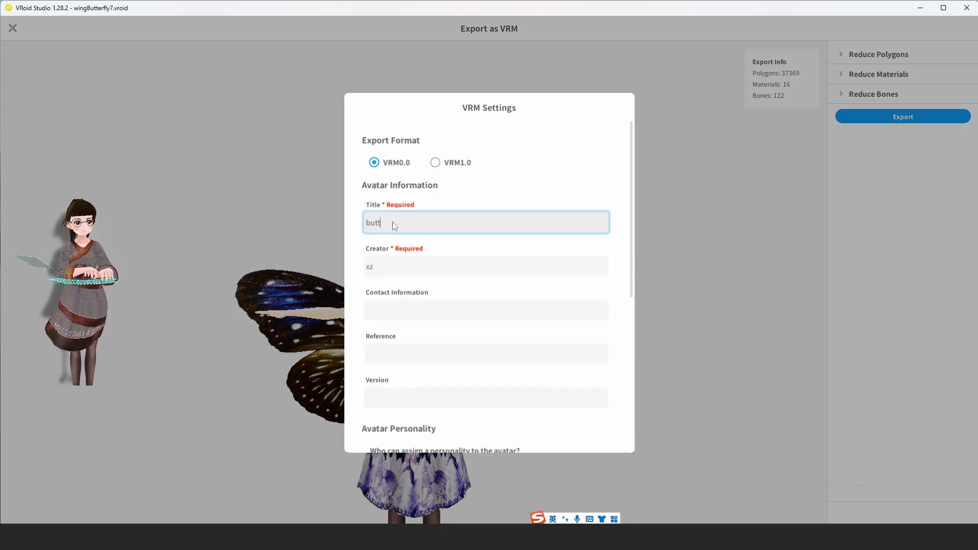
text(erflywings)
click(436, 162)
click(396, 245)
text(butterflywings)
key(Tab)
text(3)
Step: Enter the creator's name in Creators and Copyright, and their e-mail as contact information
click(408, 328)
click(429, 384)
click(429, 428)
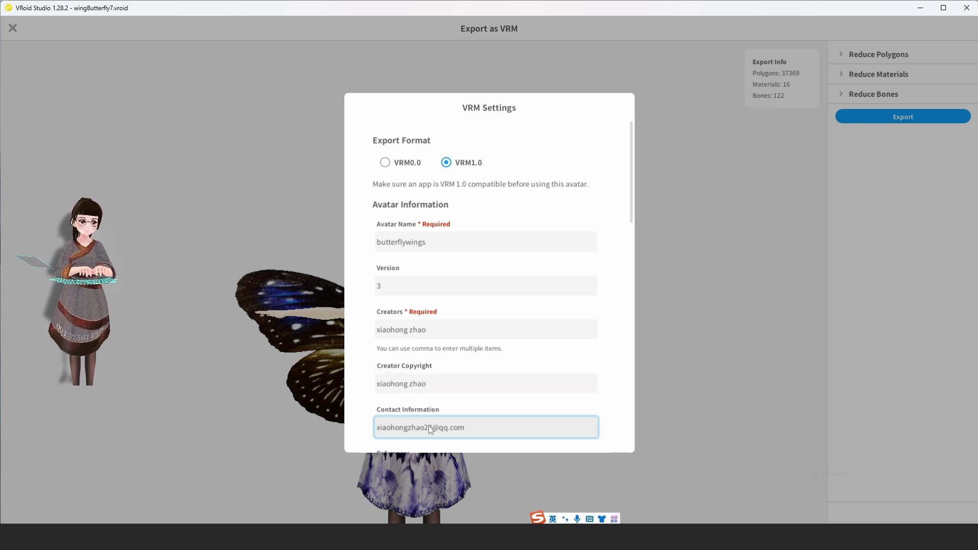
Step: Export the avatar as a VRM file, then bring up Blender's VRM import browser
scroll(596, 392, down, 10)
click(475, 399)
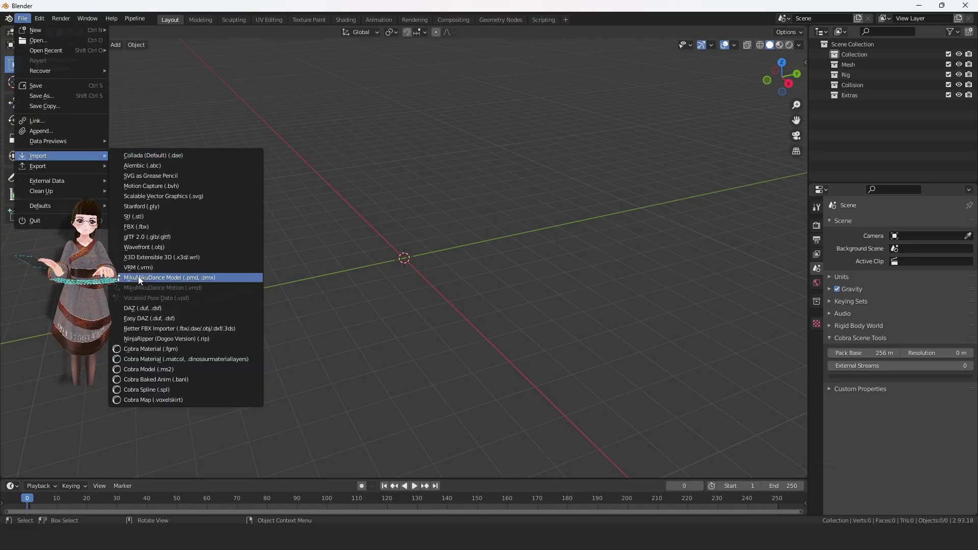
click(168, 277)
Step: Import butterflywings2.vrm into Blender and delete the wings object
double_click(394, 153)
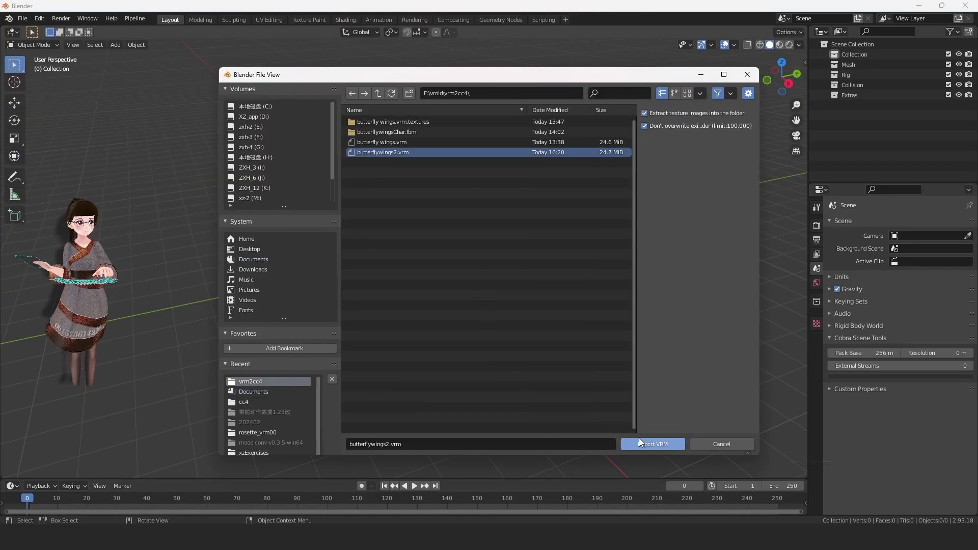
click(780, 45)
middle_drag(473, 217, 671, 161)
click(413, 99)
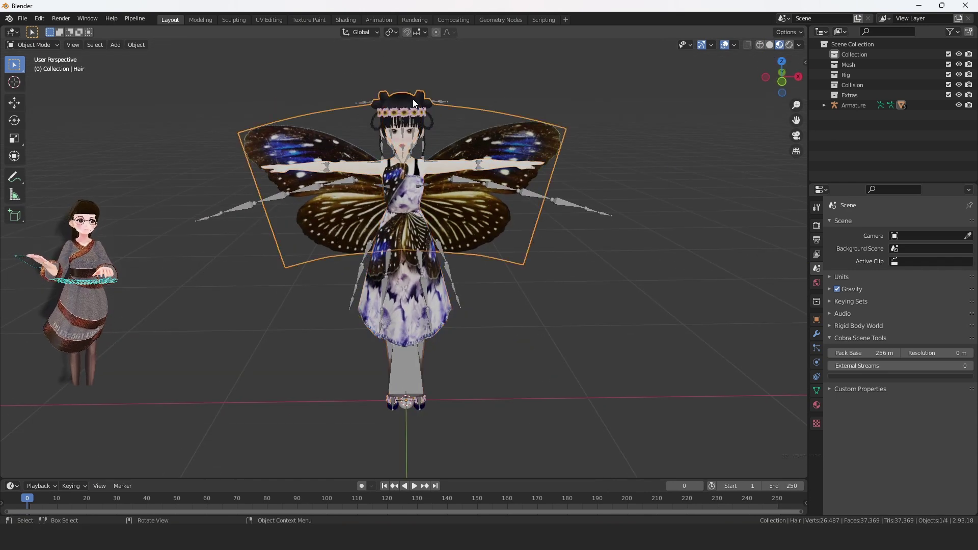
key(Delete)
key(n)
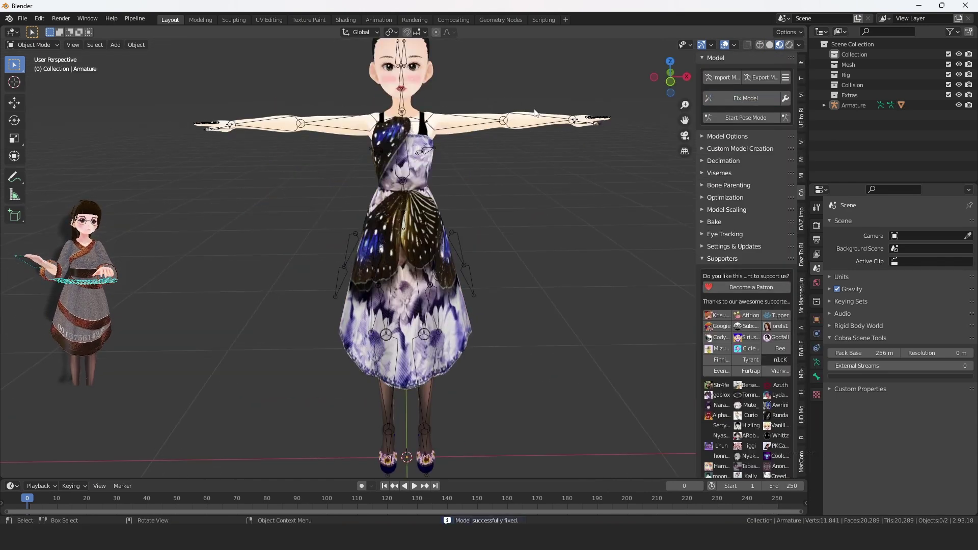
scroll(674, 113, up, 3)
Step: Export butterflywingsChar2.fbx to vrm2cc4 with Armature+Mesh, Path Mode Copy and embedded textures
click(22, 18)
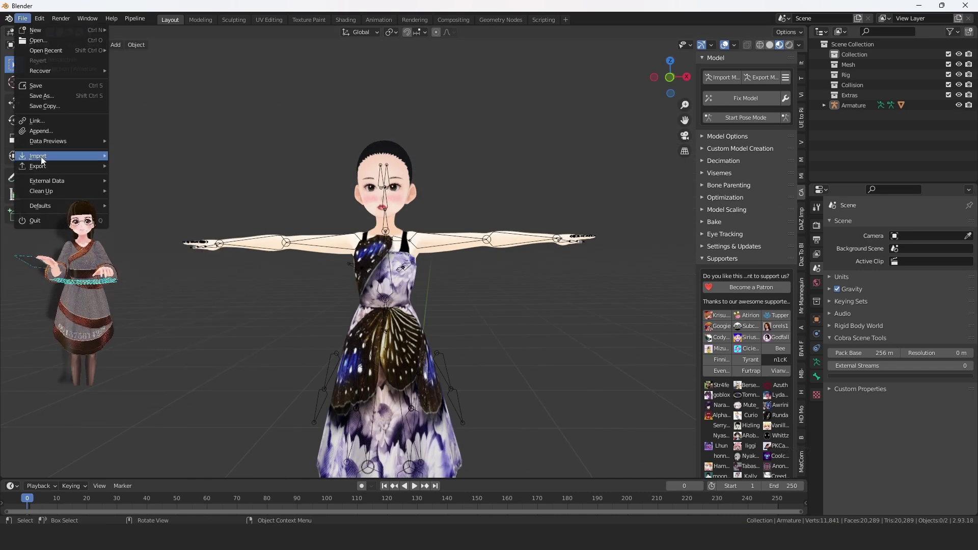
mouse_move(35, 153)
click(117, 219)
click(250, 381)
click(392, 163)
text(2)
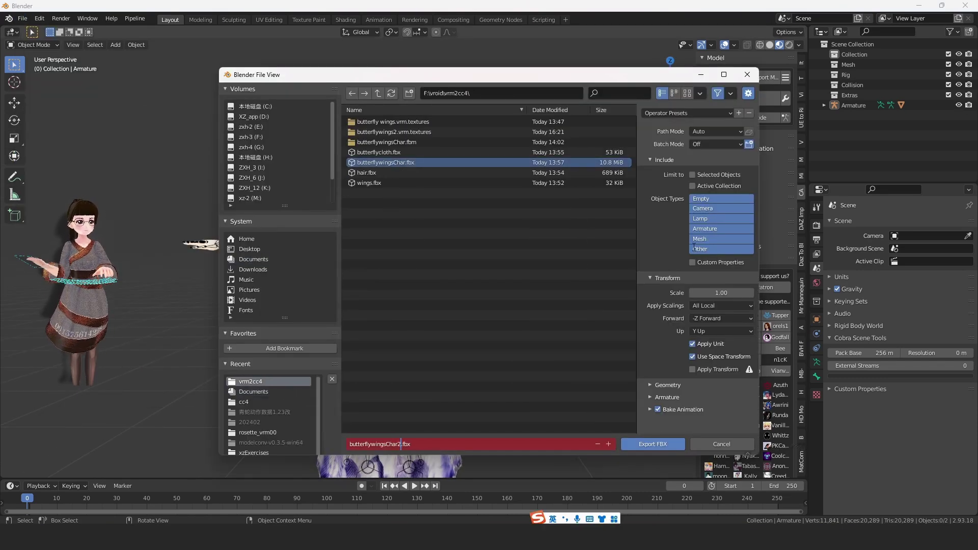
click(721, 229)
shift+click(722, 239)
click(716, 132)
click(715, 182)
click(749, 131)
click(653, 444)
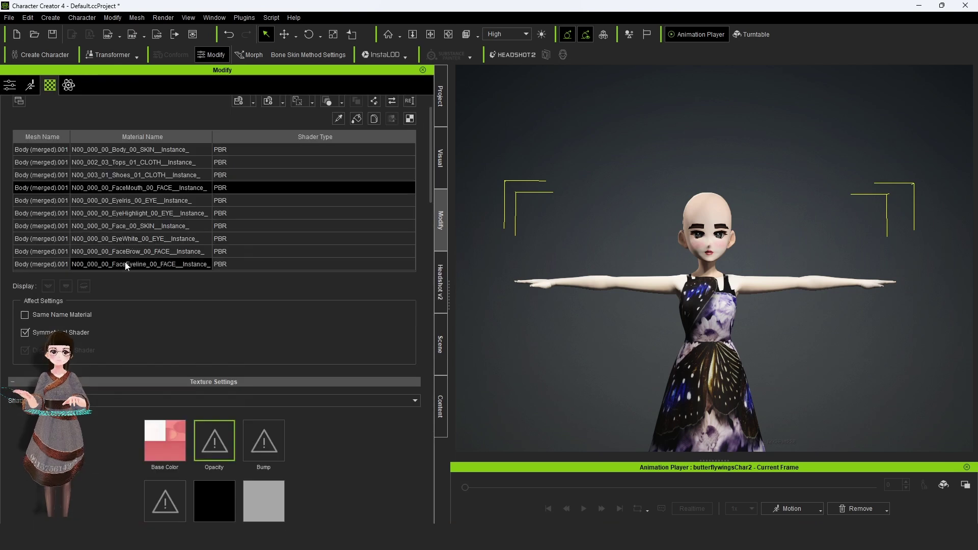
Step: In Character Creator 4, select the FaceBrow material, launch Mesh To Head, and place point 1 at the outer brow
right_click(203, 448)
key(Escape)
scroll(141, 206, down, 2)
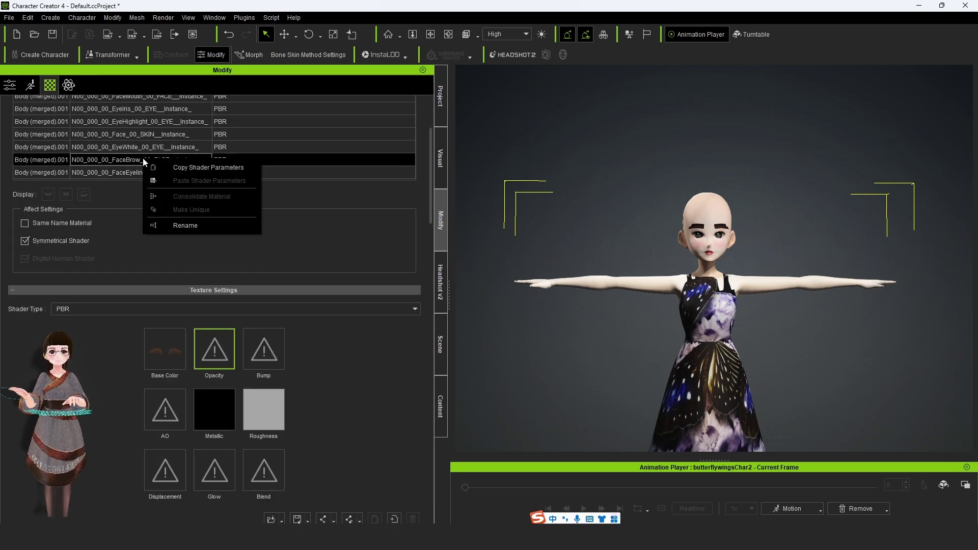
click(120, 190)
scroll(630, 232, up, 5)
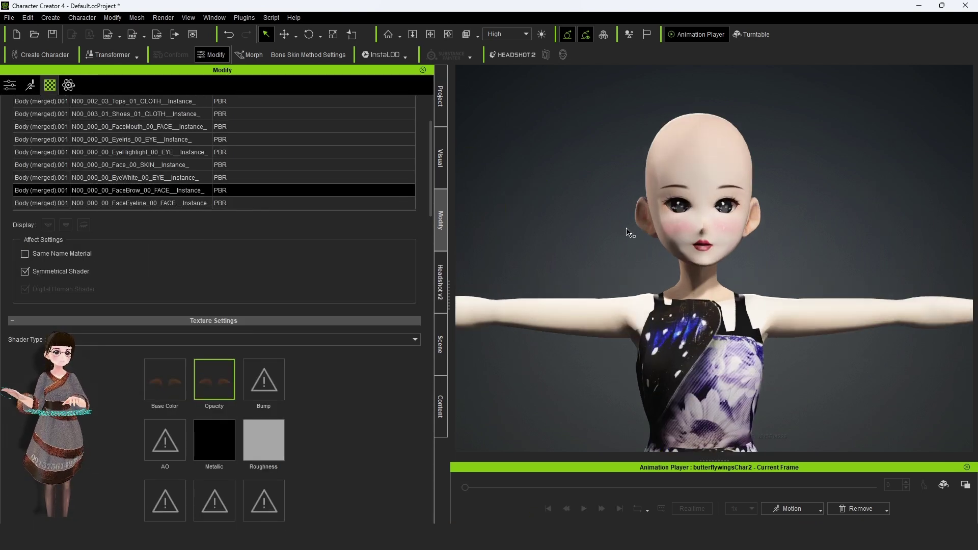
click(441, 282)
click(501, 264)
scroll(500, 225, up, 3)
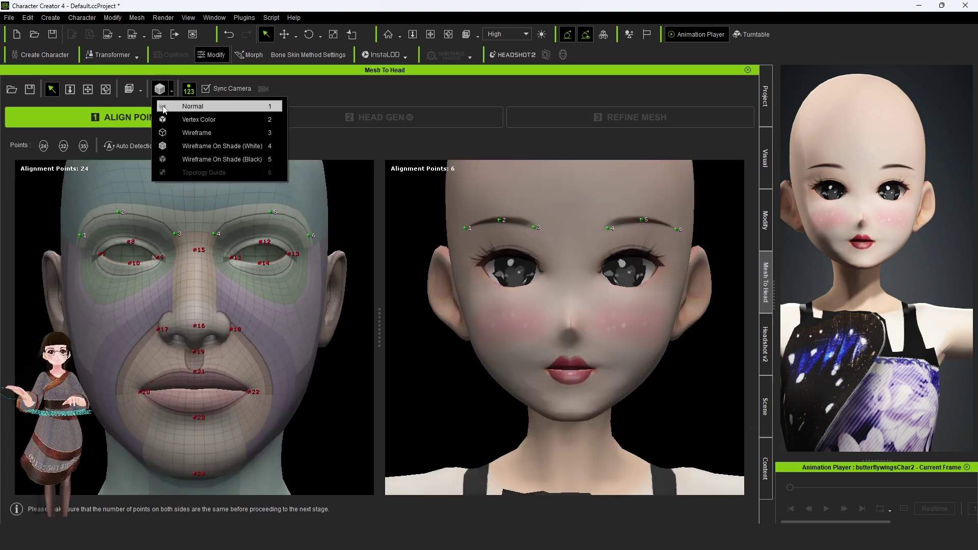
Step: Show the anime head as wireframe and place alignment points up to point 24 on the chin
click(160, 89)
scroll(482, 264, up, 2)
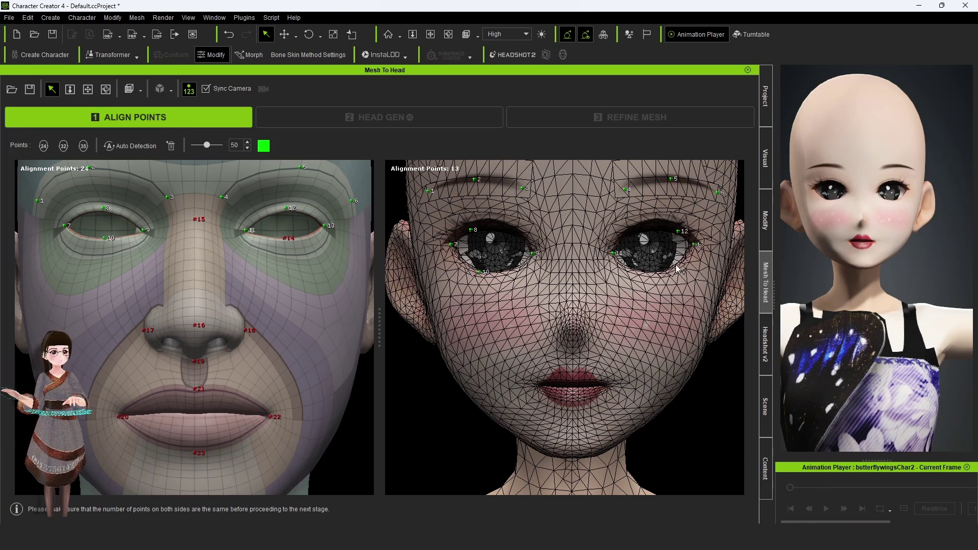
scroll(610, 324, up, 5)
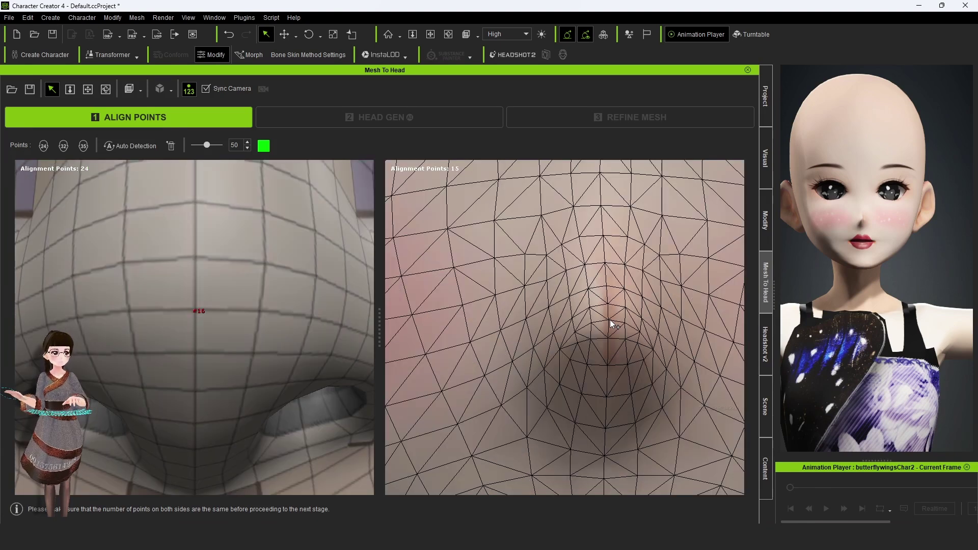
scroll(185, 183, down, 5)
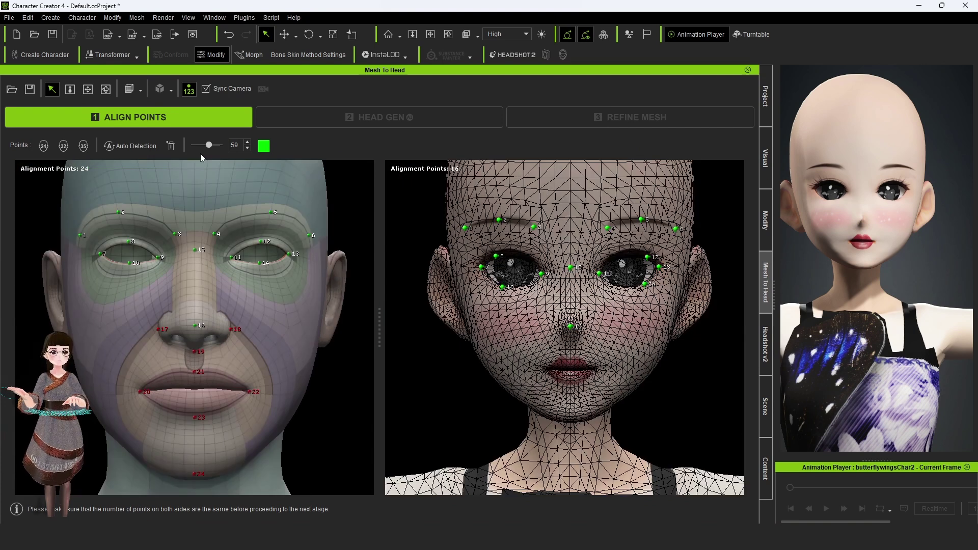
scroll(498, 365, up, 4)
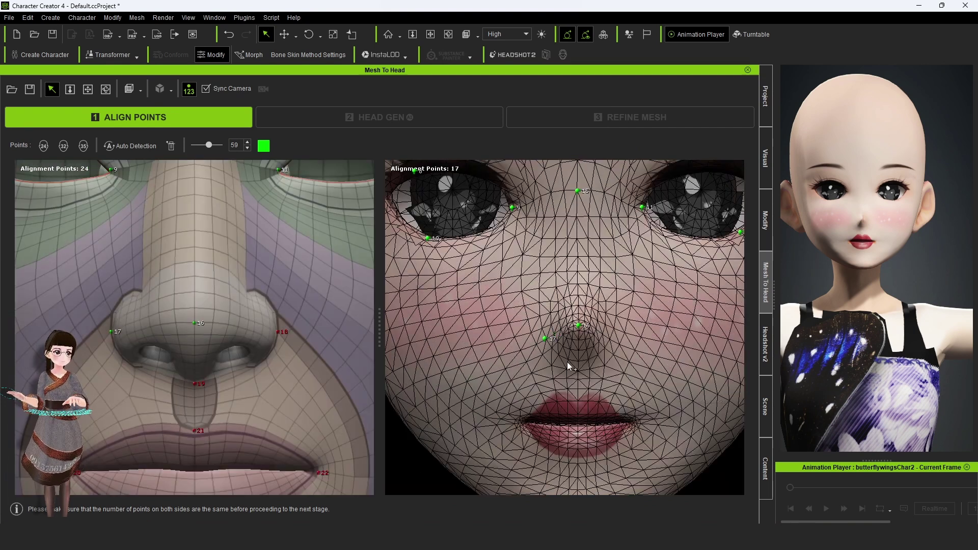
drag(579, 364, 578, 364)
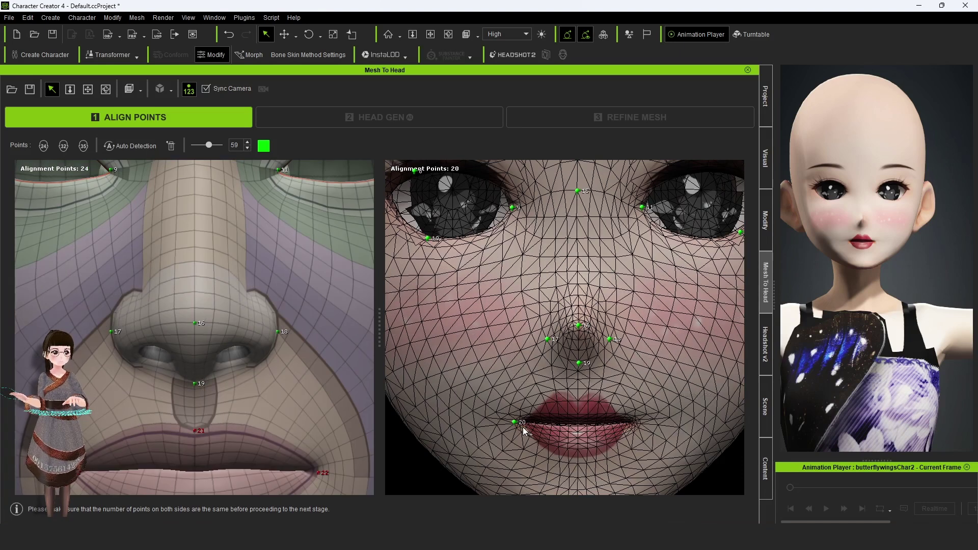
scroll(575, 409, down, 3)
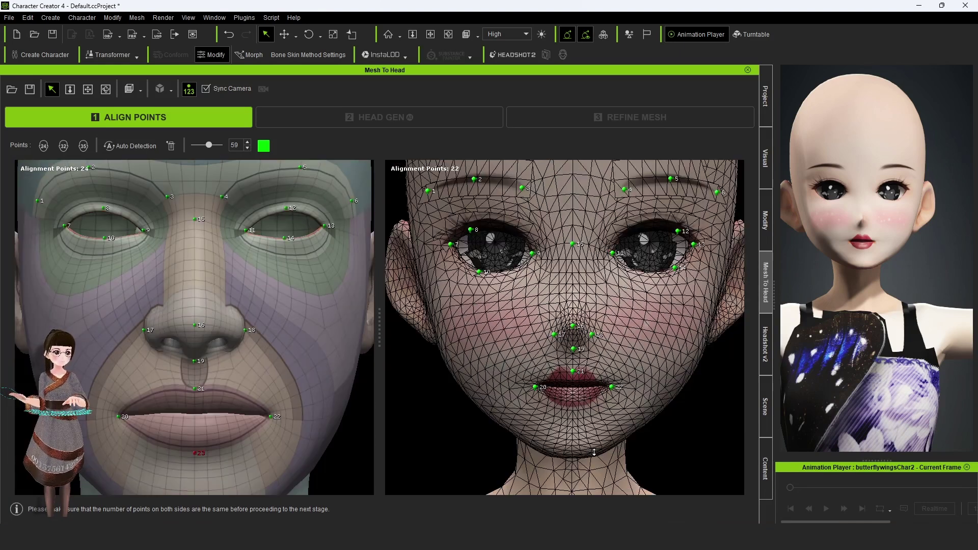
scroll(579, 458, up, 3)
middle_drag(602, 481, 683, 323)
click(573, 329)
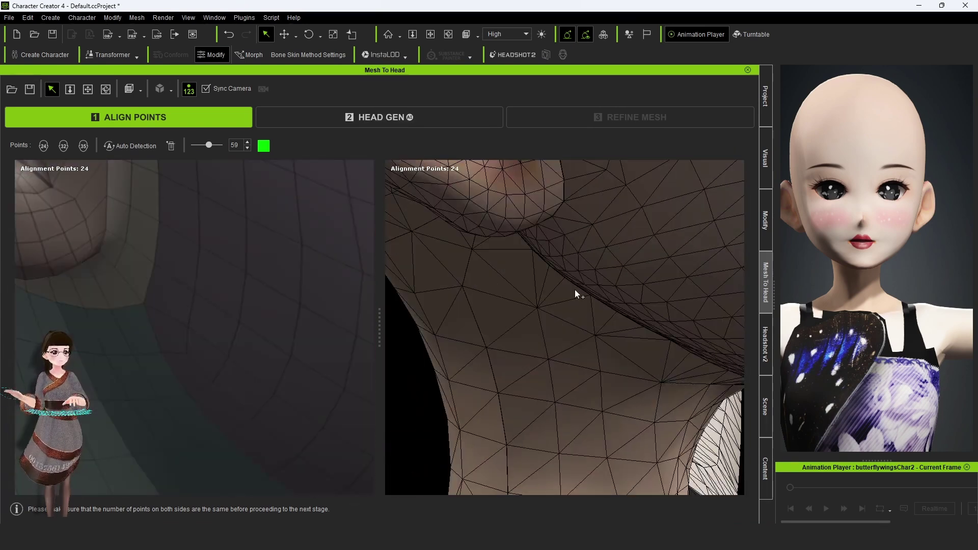
Step: Add alignment points 36, 30, 31 and 33 around the ear, head top and neck
scroll(597, 261, up, 2)
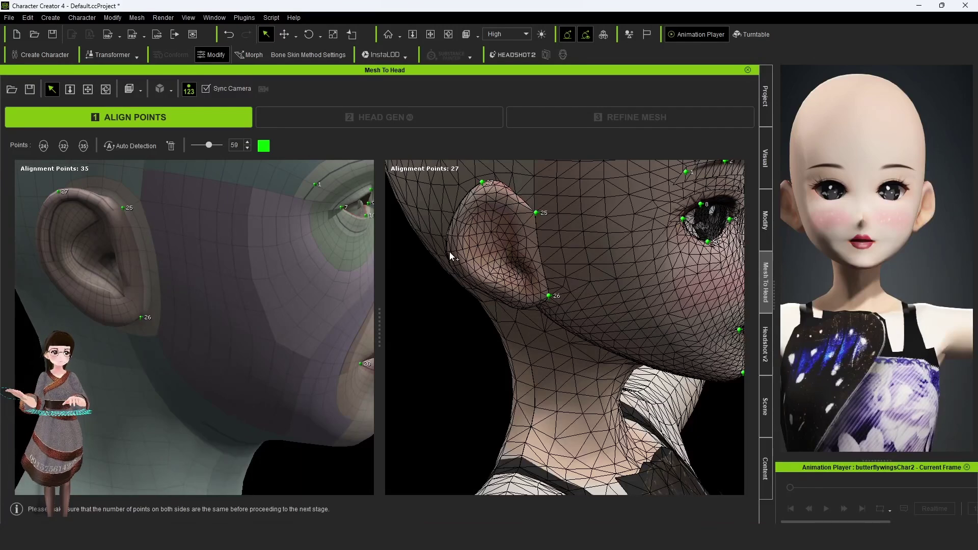
click(38, 240)
right_drag(614, 369, 561, 210)
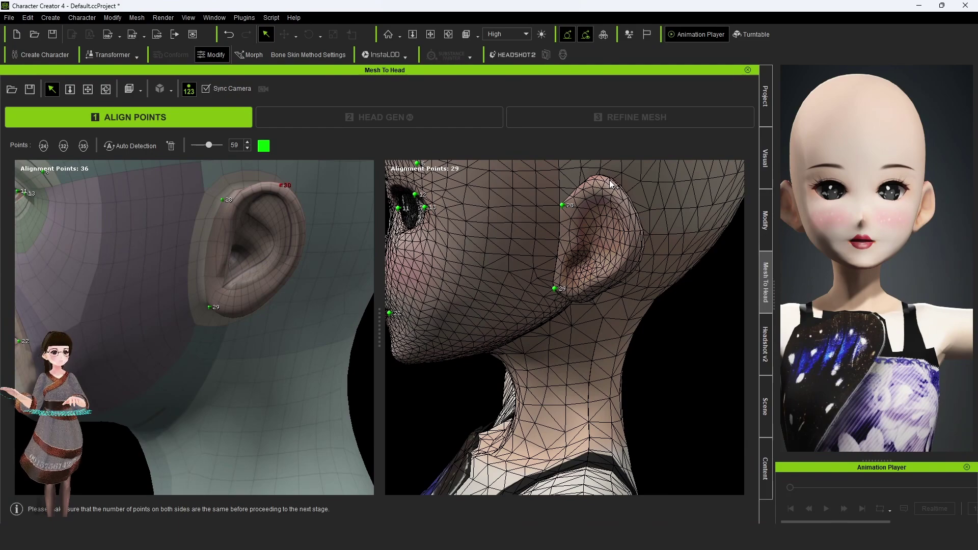
click(612, 184)
right_drag(611, 184, 457, 243)
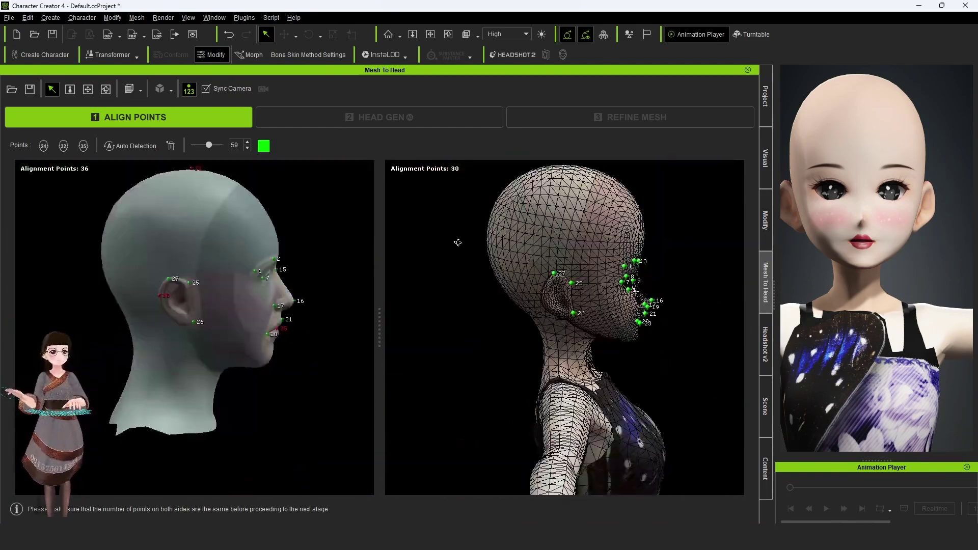
scroll(462, 248, down, 2)
right_drag(577, 186, 568, 281)
click(568, 204)
scroll(568, 204, down, 3)
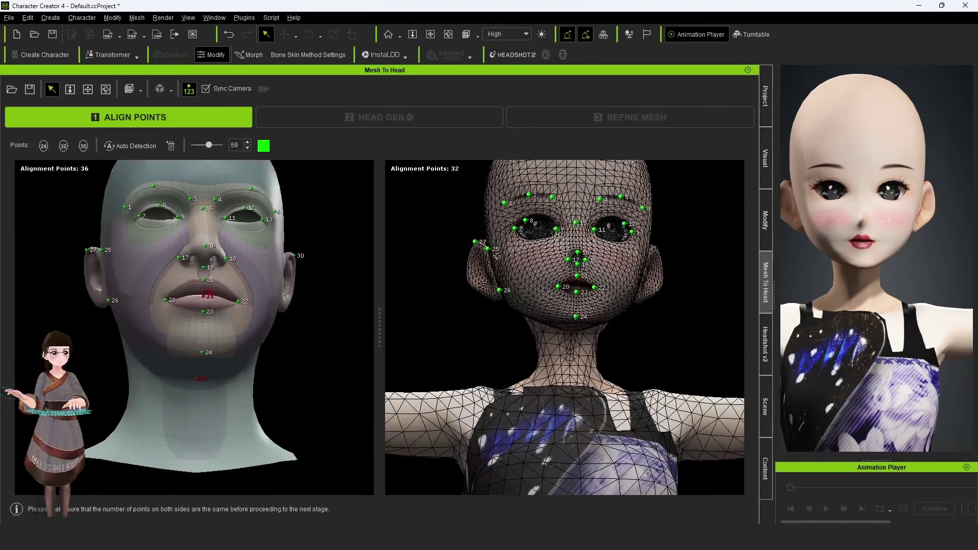
scroll(497, 256, up, 6)
click(573, 333)
Step: Place matching points 40 and 41 below the eye and beside the ear on both heads
right_drag(572, 334, 582, 213)
scroll(666, 328, down, 5)
scroll(447, 332, up, 8)
scroll(581, 213, up, 5)
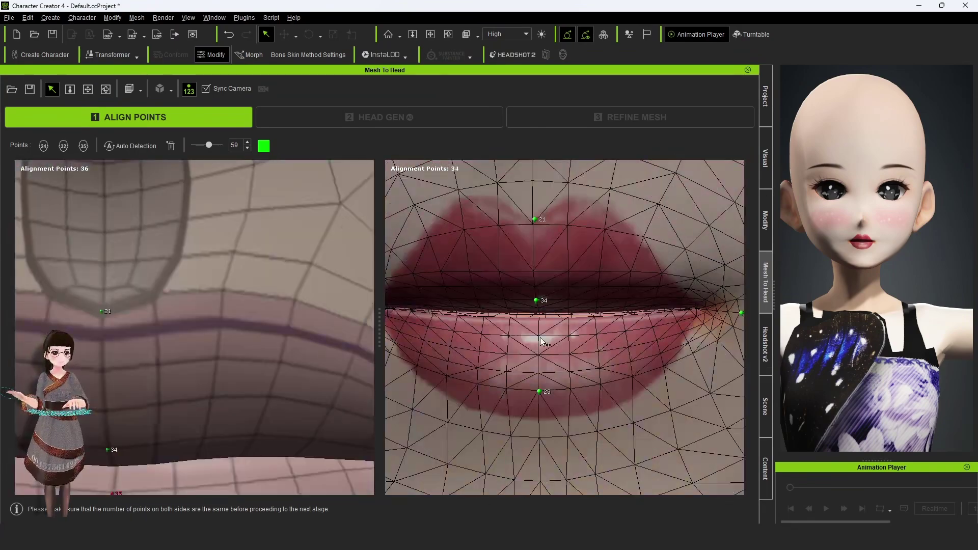
scroll(193, 282, down, 8)
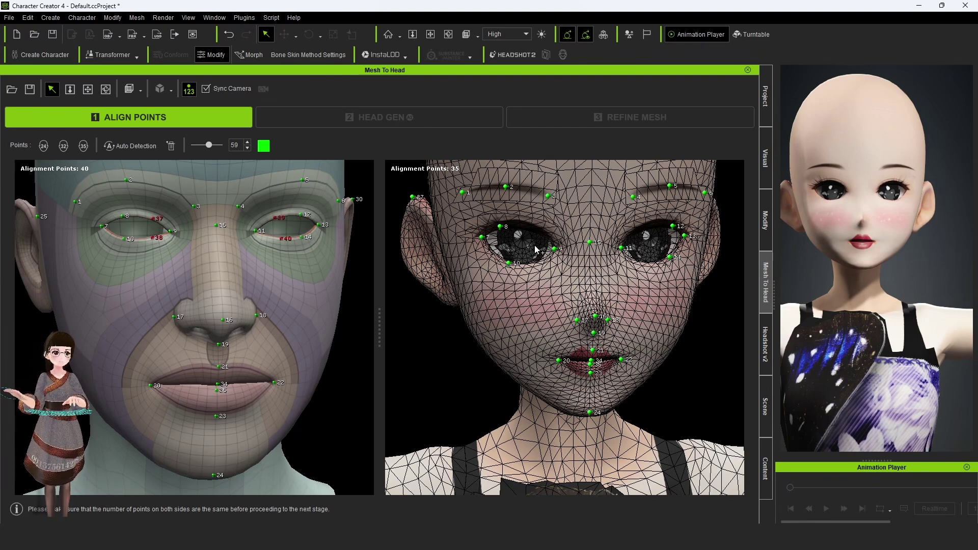
right_drag(353, 345, 479, 288)
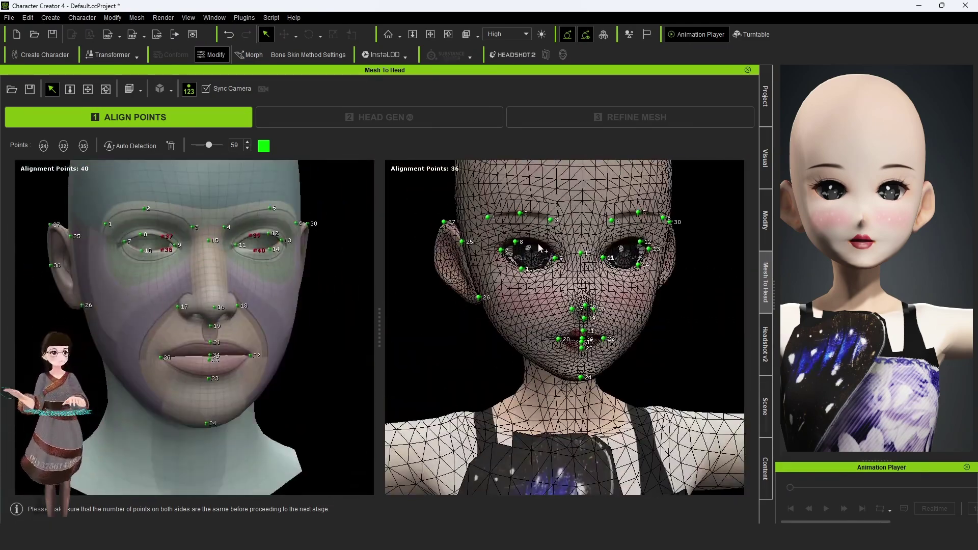
scroll(528, 220, up, 2)
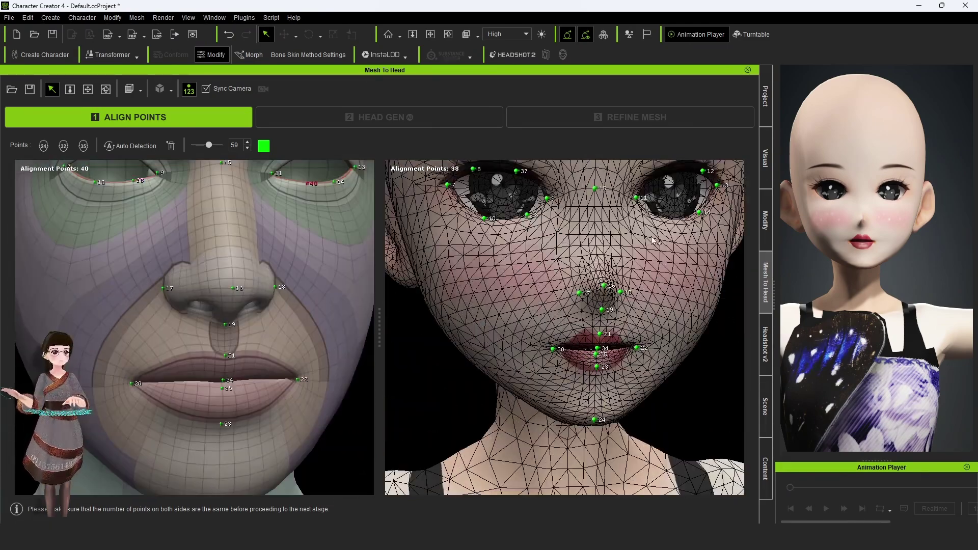
scroll(653, 241, down, 2)
click(640, 252)
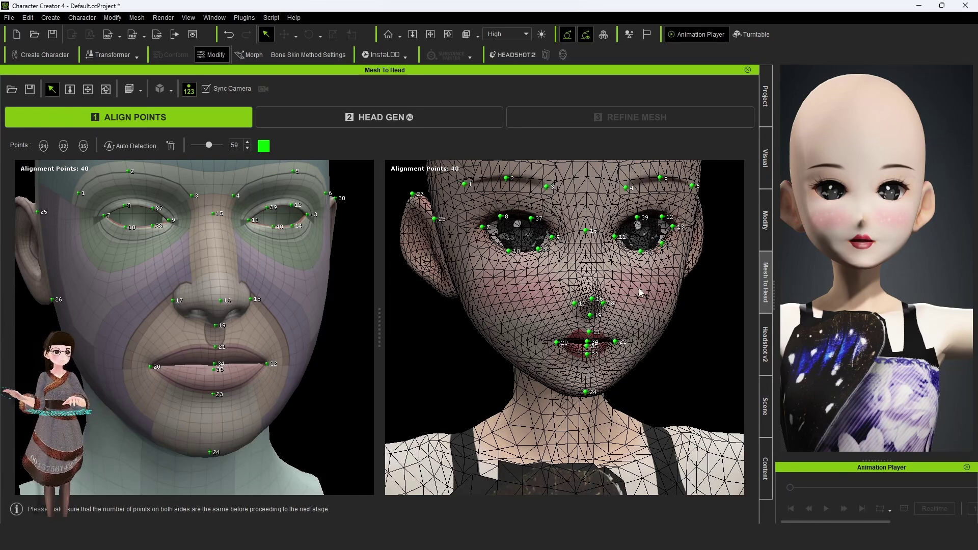
click(297, 275)
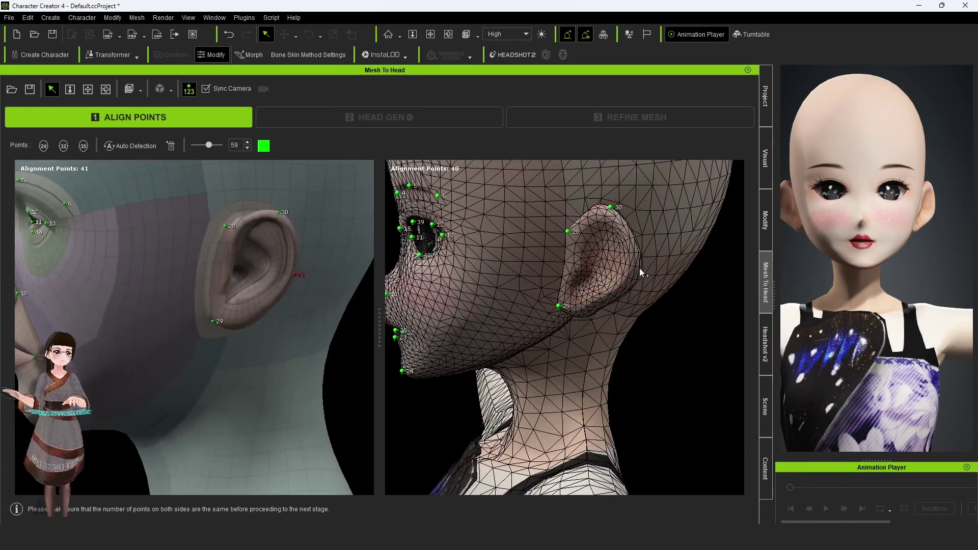
click(641, 272)
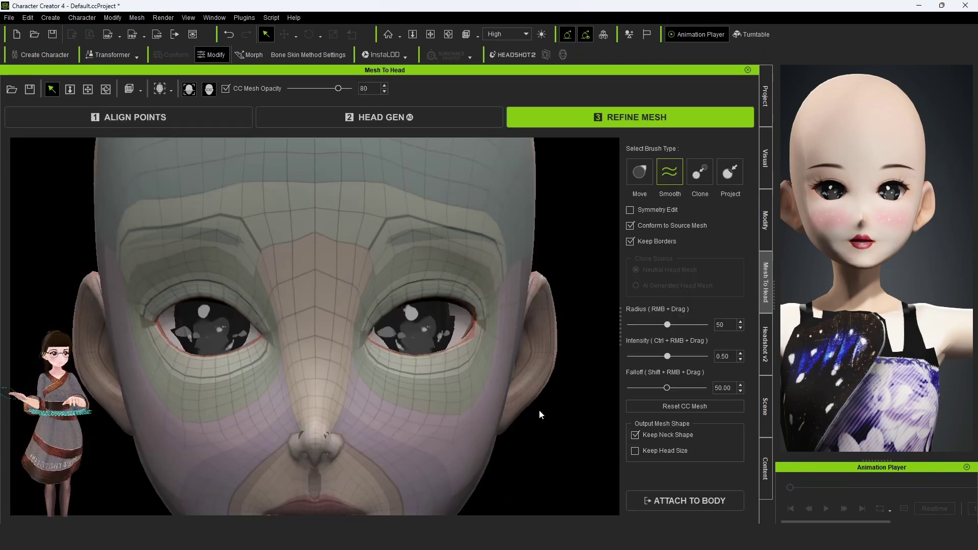
scroll(541, 415, down, 5)
Step: Fade the CC mesh to reveal the VRoid head and inspect it from all sides
right_drag(323, 221, 415, 252)
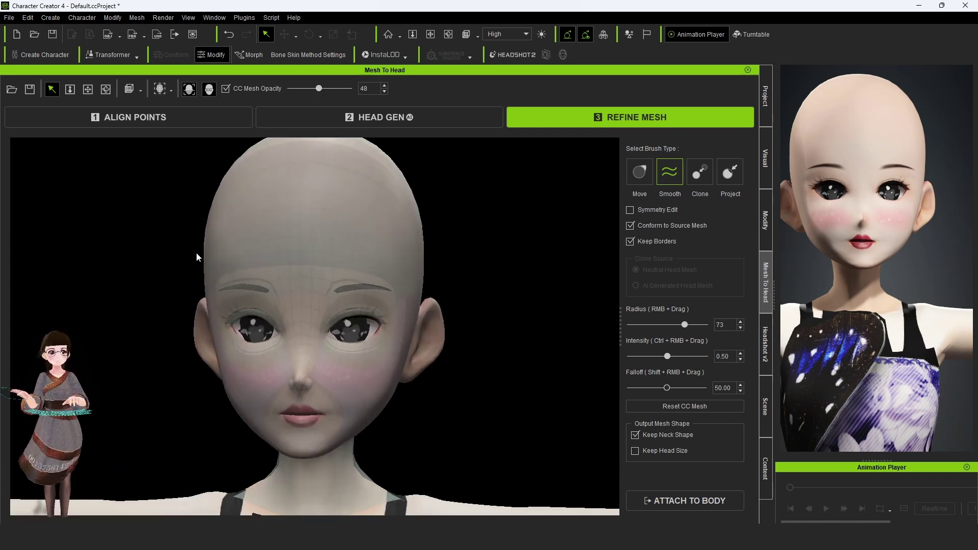
drag(520, 210, 258, 166)
mouse_move(146, 307)
mouse_down()
mouse_move(321, 302)
mouse_move(286, 305)
mouse_move(281, 282)
mouse_up()
mouse_move(535, 210)
mouse_down()
mouse_move(474, 214)
mouse_move(330, 394)
mouse_up()
mouse_move(349, 452)
mouse_down()
mouse_move(331, 273)
mouse_move(339, 473)
mouse_move(531, 263)
mouse_move(373, 238)
mouse_up()
key(f)
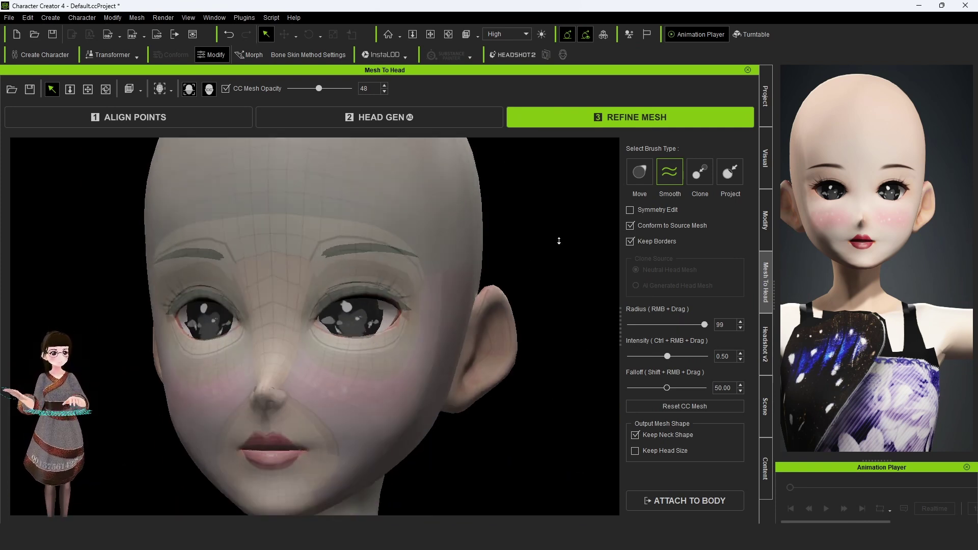
click(647, 324)
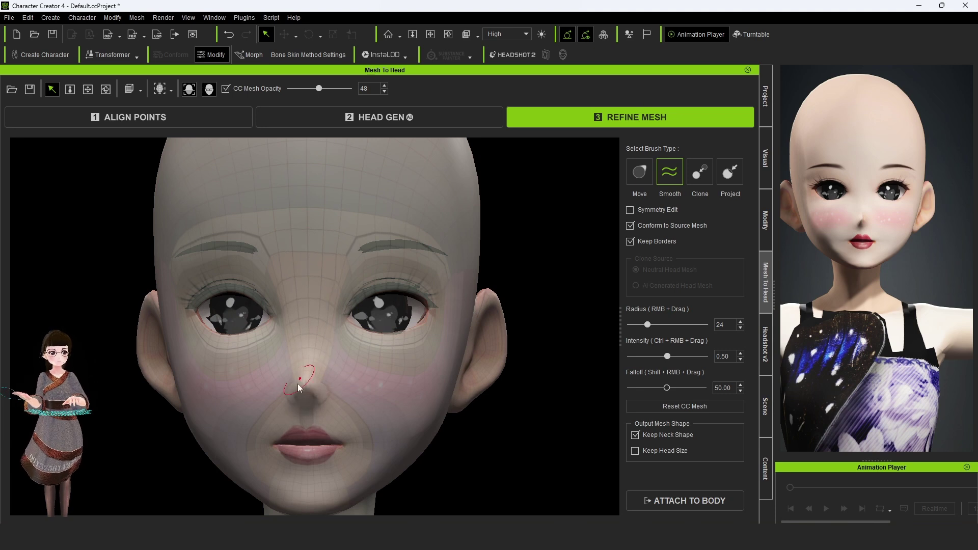
scroll(322, 484, down, 2)
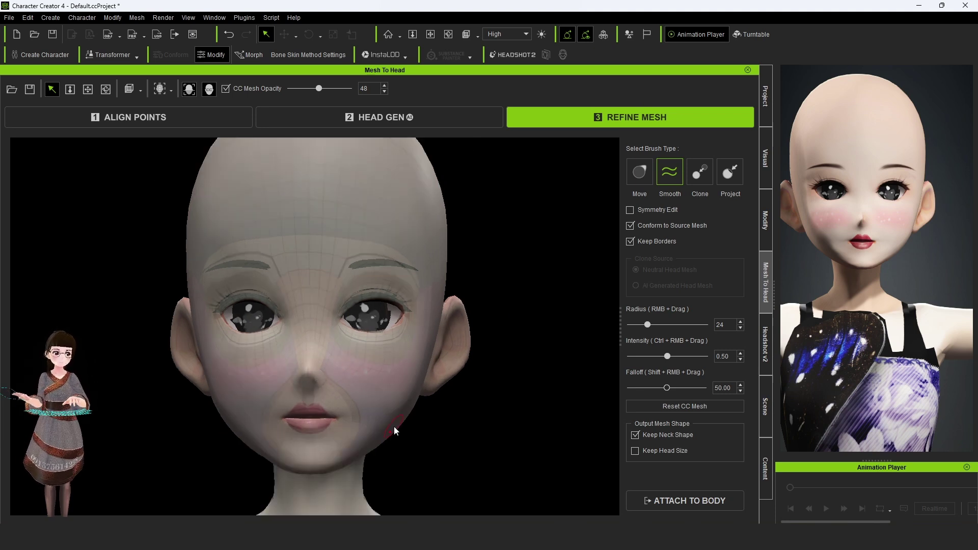
alt+drag(316, 363, 341, 262)
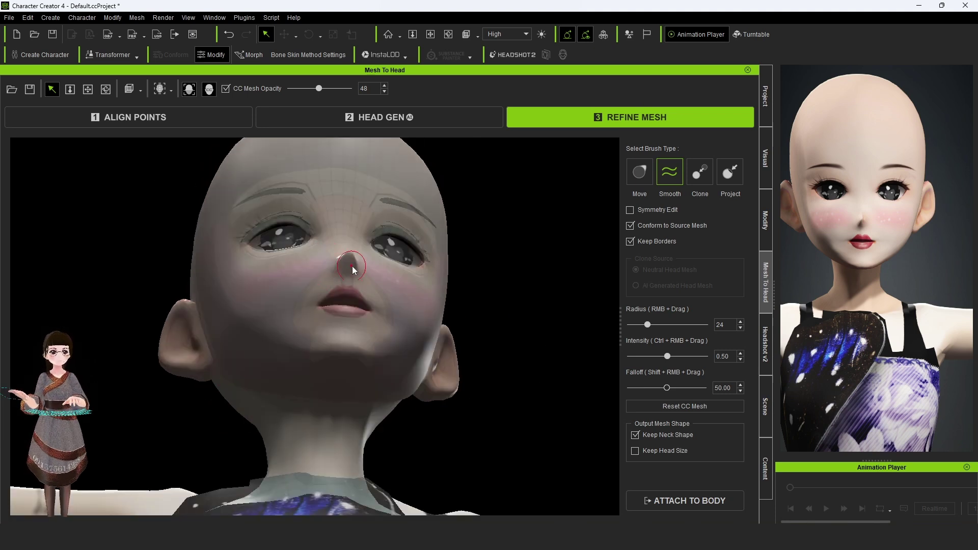
alt+drag(292, 314, 404, 425)
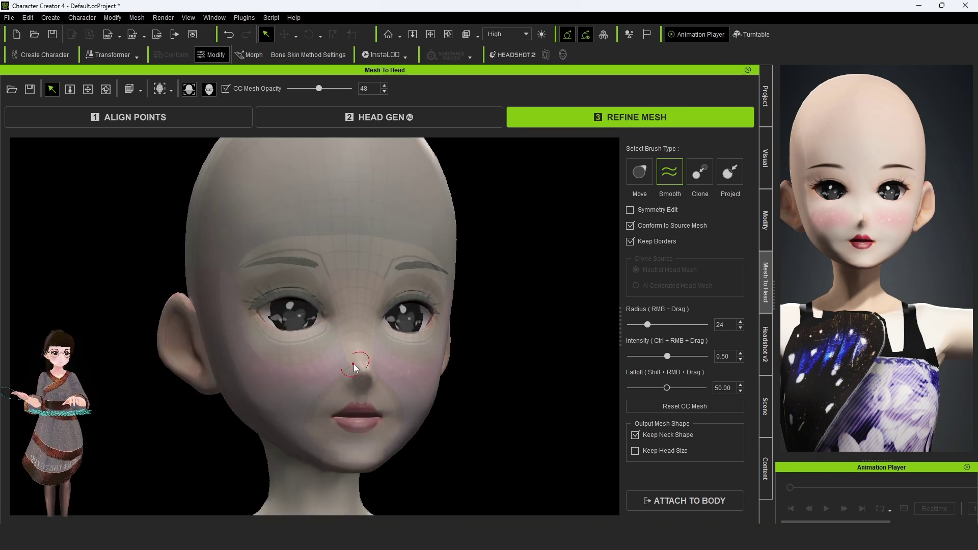
mouse_move(306, 371)
alt+mouse_down()
mouse_move(385, 421)
mouse_move(277, 273)
mouse_move(200, 284)
alt+mouse_up()
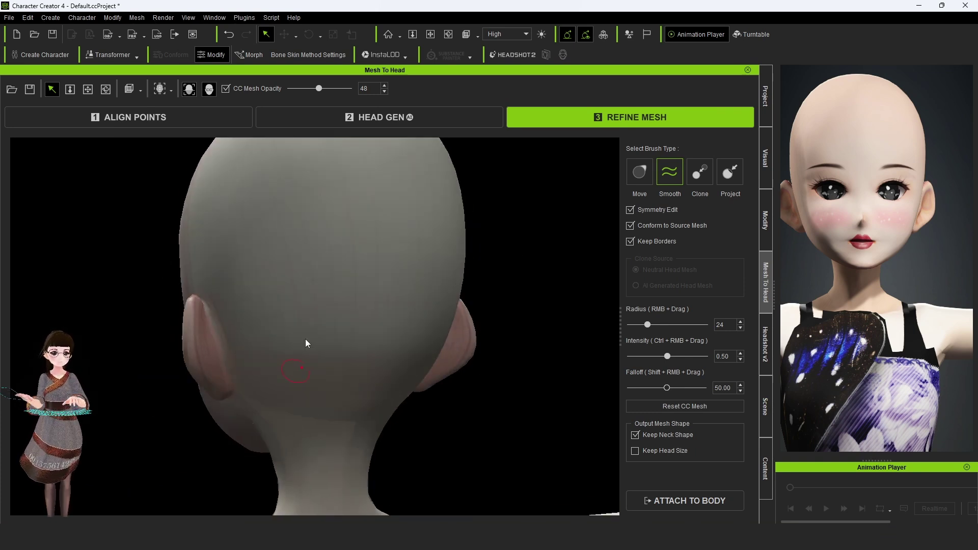
right_drag(201, 284, 349, 343)
alt+drag(350, 343, 447, 258)
mouse_move(350, 453)
alt+mouse_down()
mouse_move(529, 406)
mouse_move(288, 380)
mouse_move(513, 411)
mouse_move(503, 227)
mouse_move(531, 349)
alt+mouse_up()
Step: Choose the Smooth brush, make the CC mesh nearly opaque, and smooth the inner eye corner
key(4)
key(2)
key(1)
alt+drag(436, 319, 256, 385)
key(2)
mouse_move(295, 266)
alt+mouse_down()
mouse_move(526, 299)
mouse_move(207, 279)
alt+mouse_up()
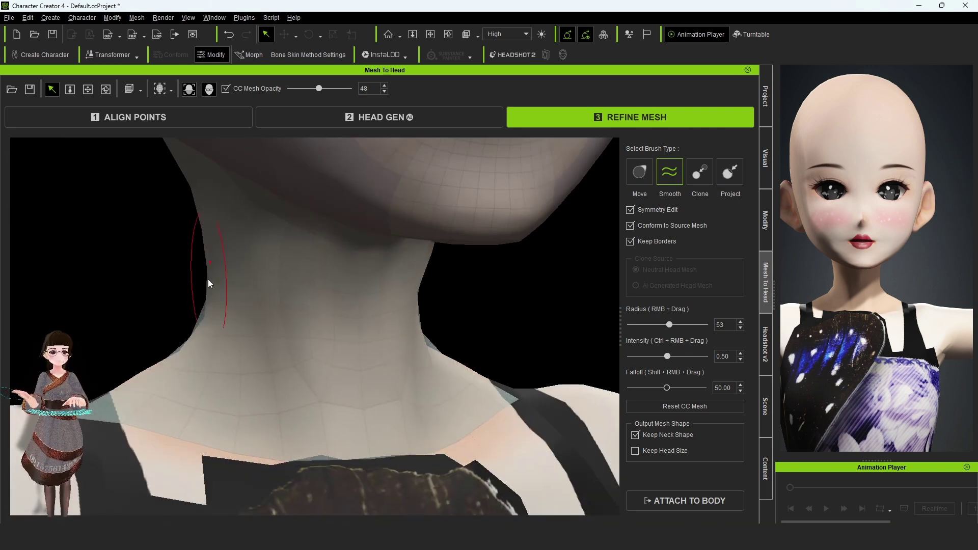
scroll(208, 280, up, 5)
key(4)
key(2)
scroll(178, 317, down, 5)
alt+drag(178, 318, 476, 276)
scroll(212, 246, up, 5)
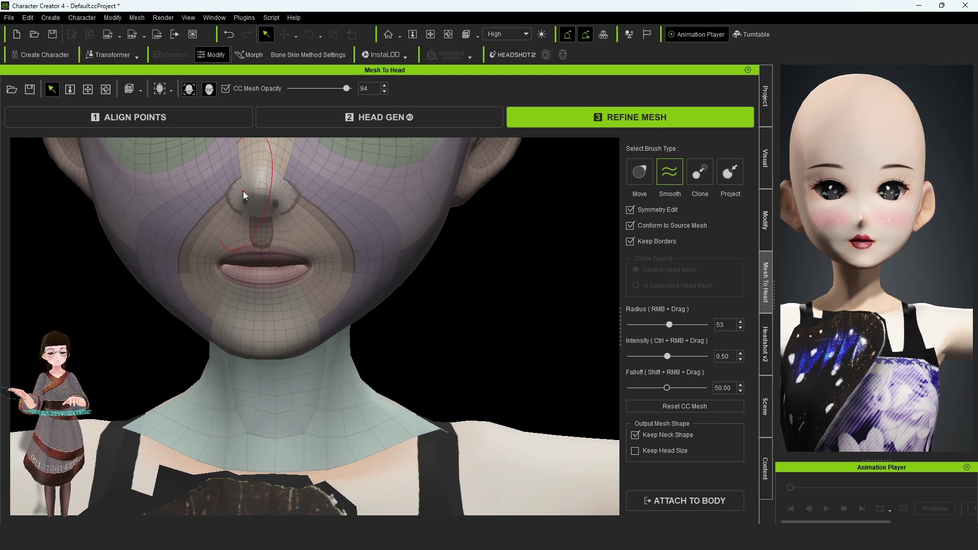
scroll(243, 191, down, 6)
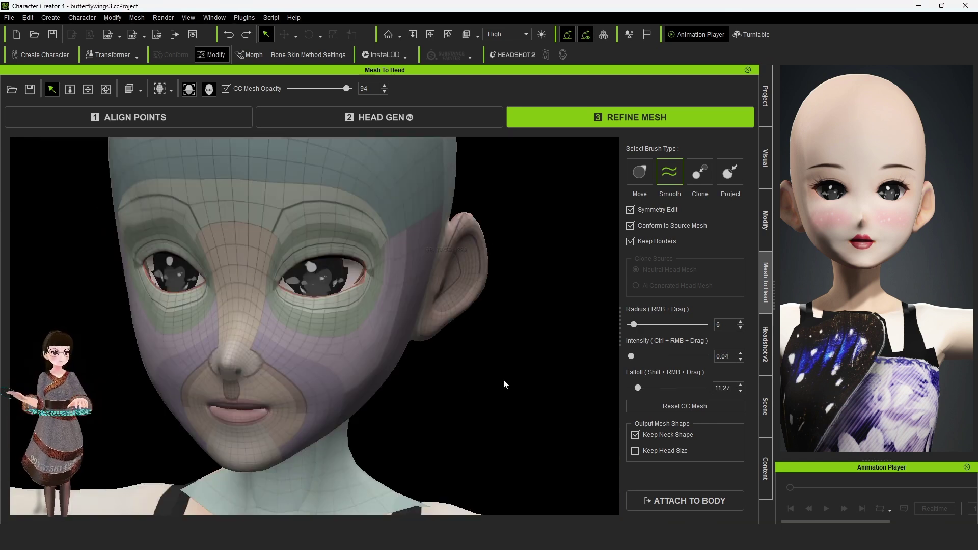
scroll(306, 301, up, 5)
click(225, 216)
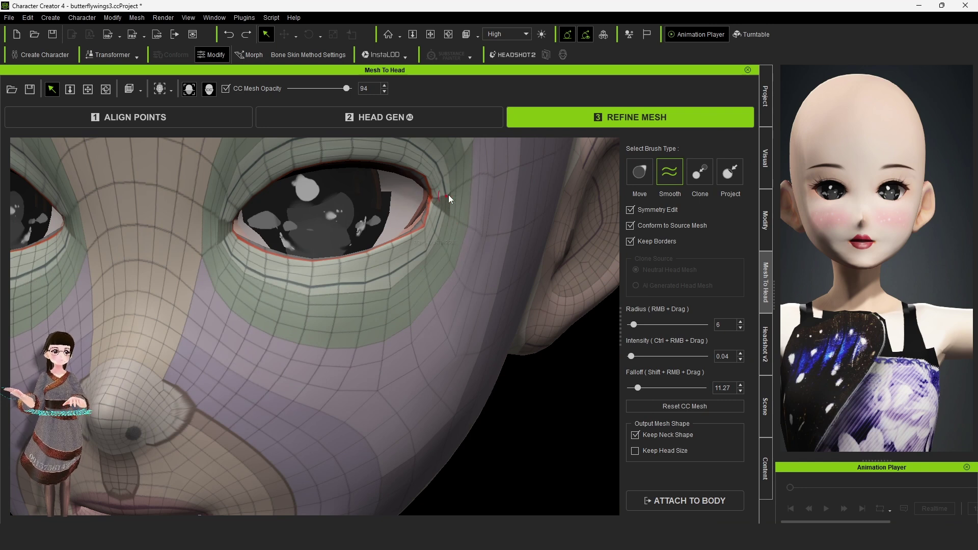
Step: Undo and redo the recent brush strokes on the lower eyelid
middle_drag(495, 210, 473, 290)
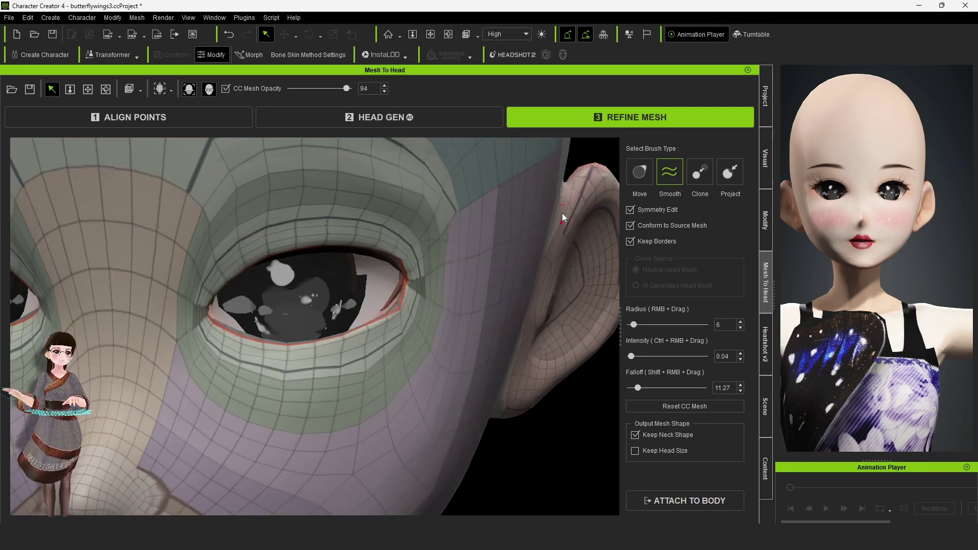
key(ctrl+z)
scroll(478, 198, down, 3)
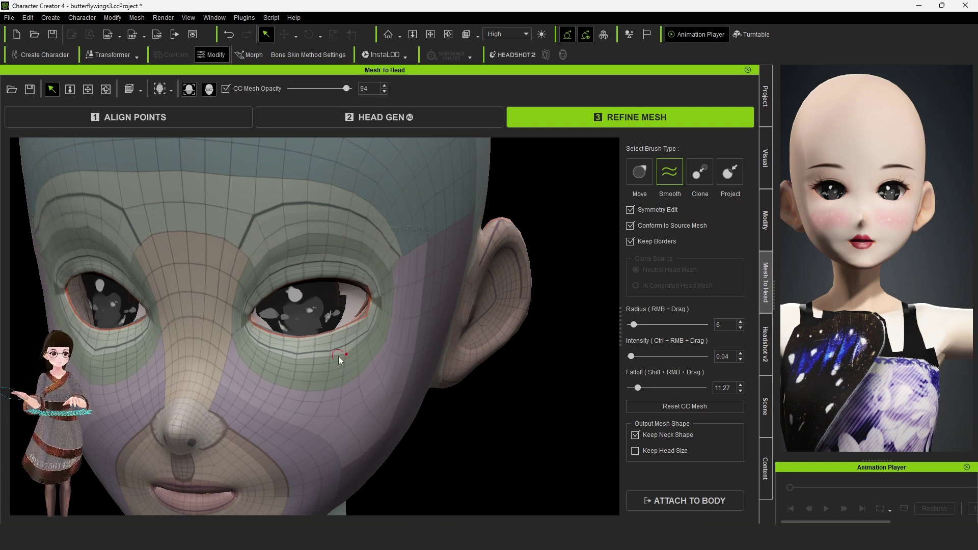
scroll(248, 335, up, 3)
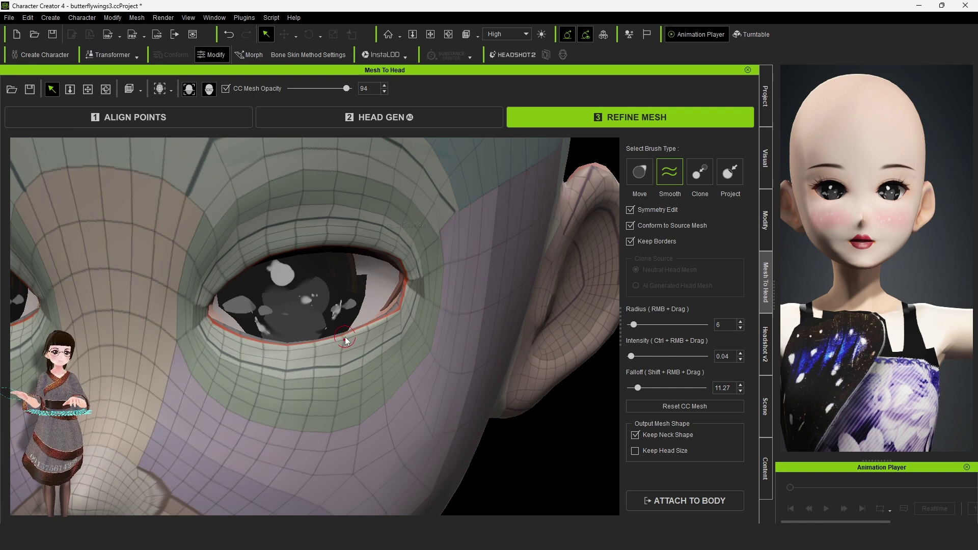
key(ctrl+y)
key(ctrl+z)
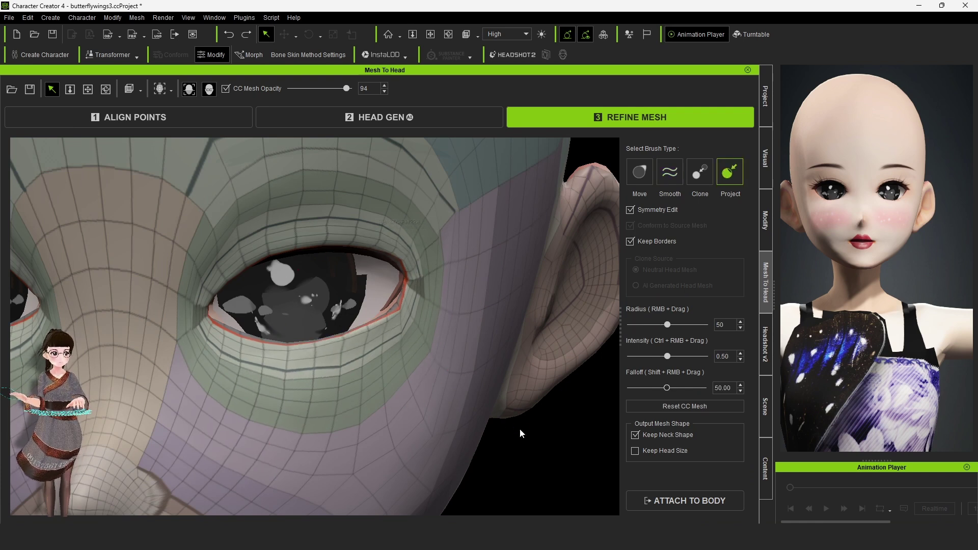
key(ctrl+z)
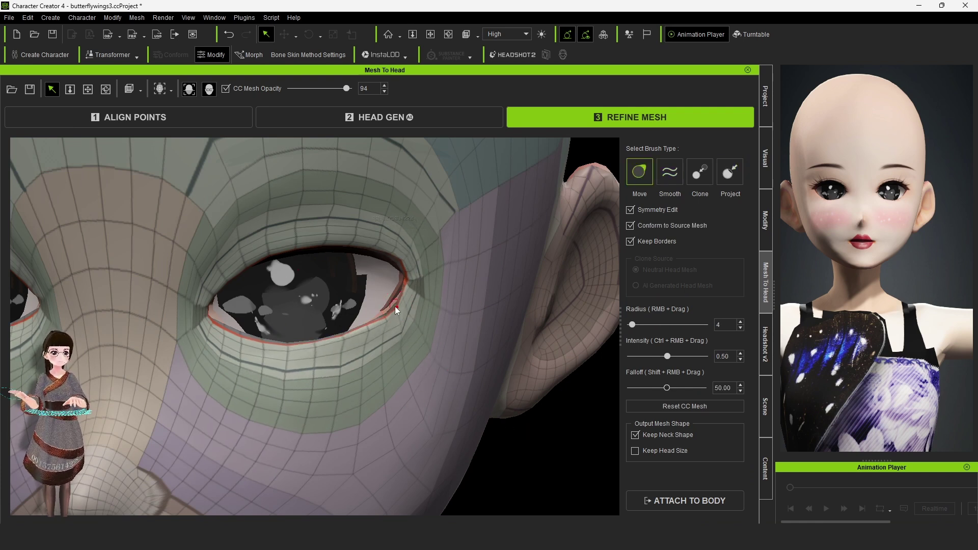
key(ctrl+z)
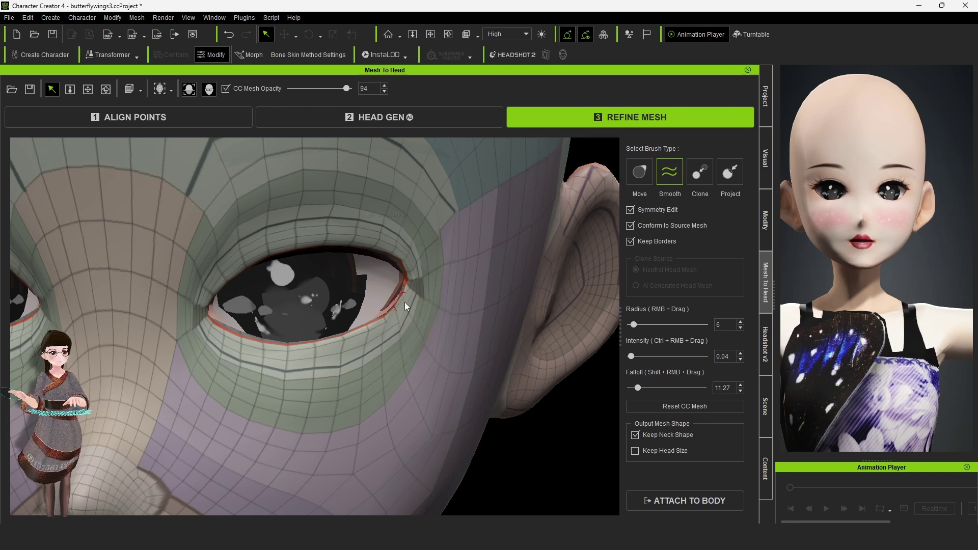
key(ctrl+z)
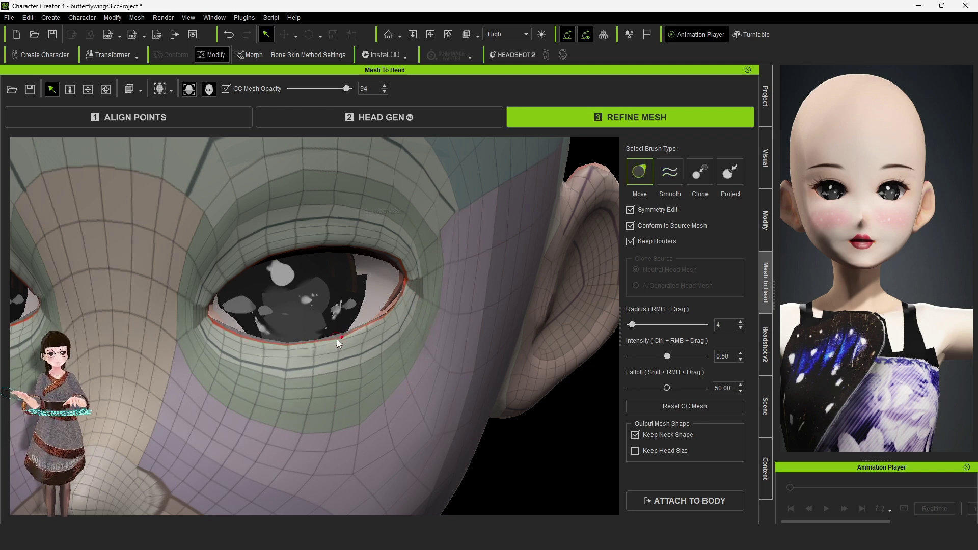
key(ctrl+z)
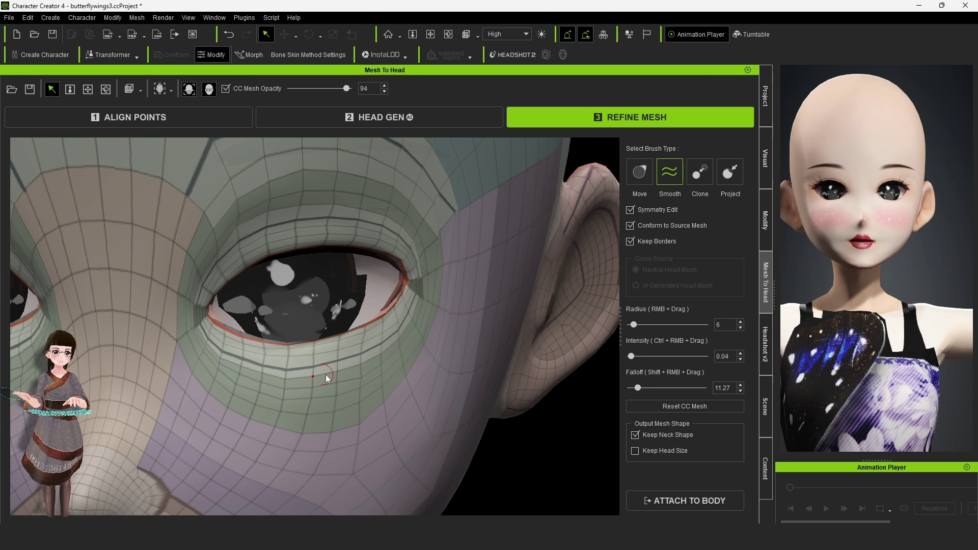
key(ctrl+z)
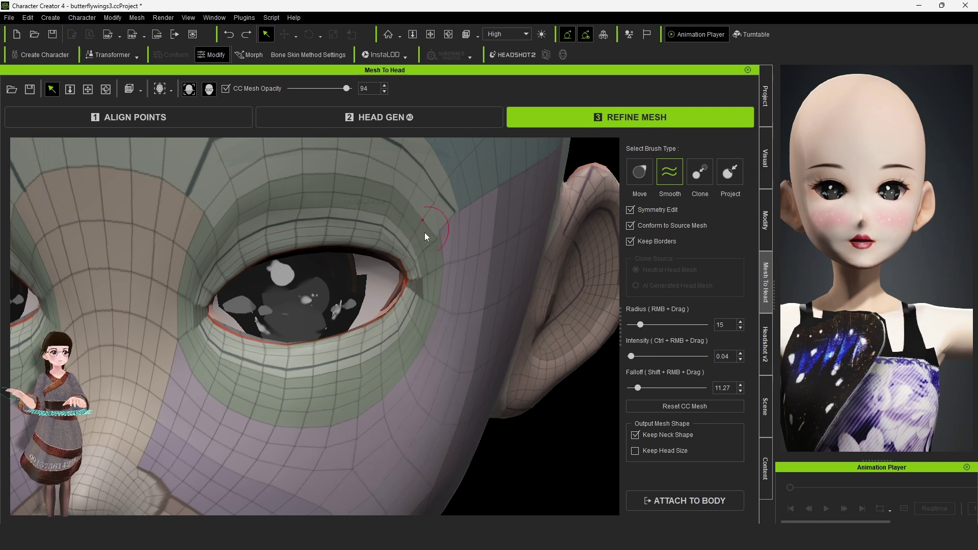
key(ctrl+z)
key(ctrl+y)
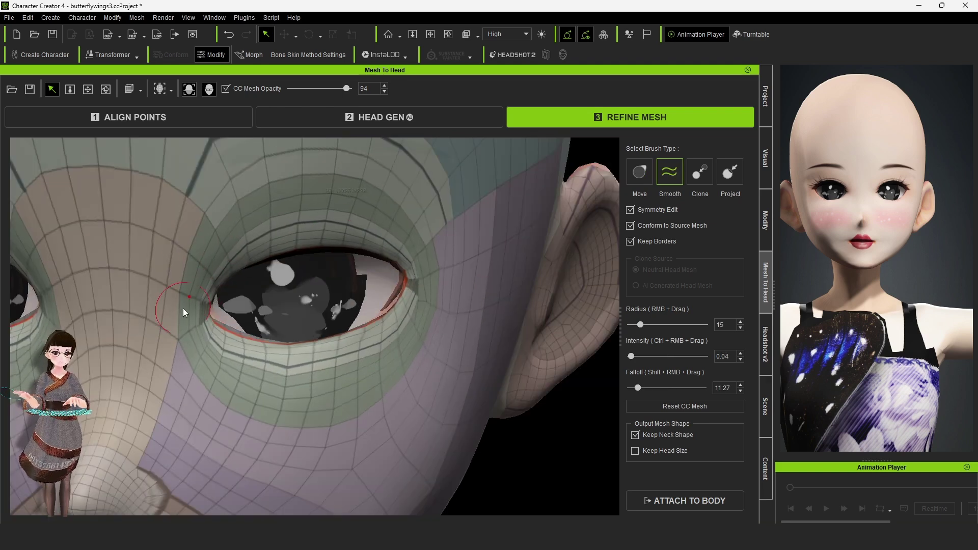
scroll(324, 246, down, 5)
scroll(308, 348, up, 5)
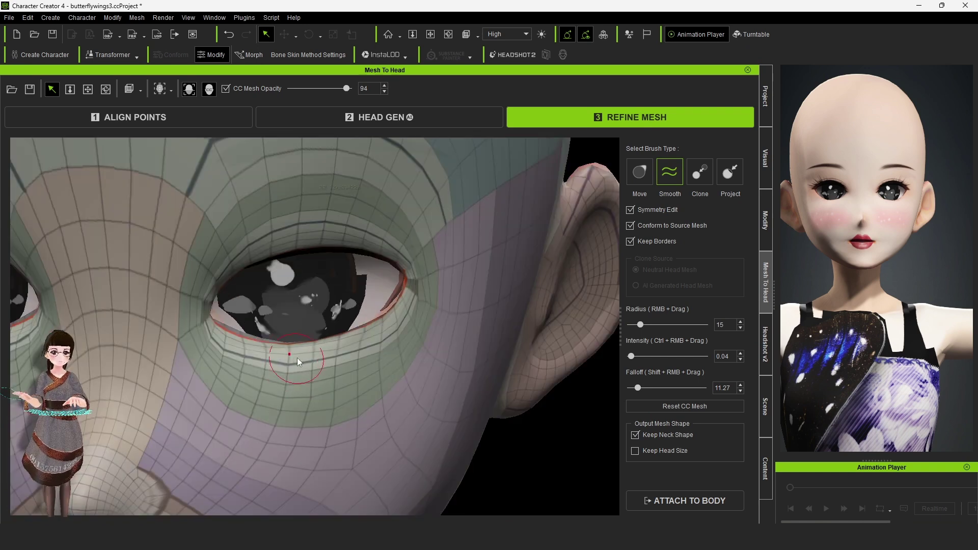
Step: Set CC Mesh Opacity to 60 and smooth the right eye's lower lid
drag(347, 89, 326, 88)
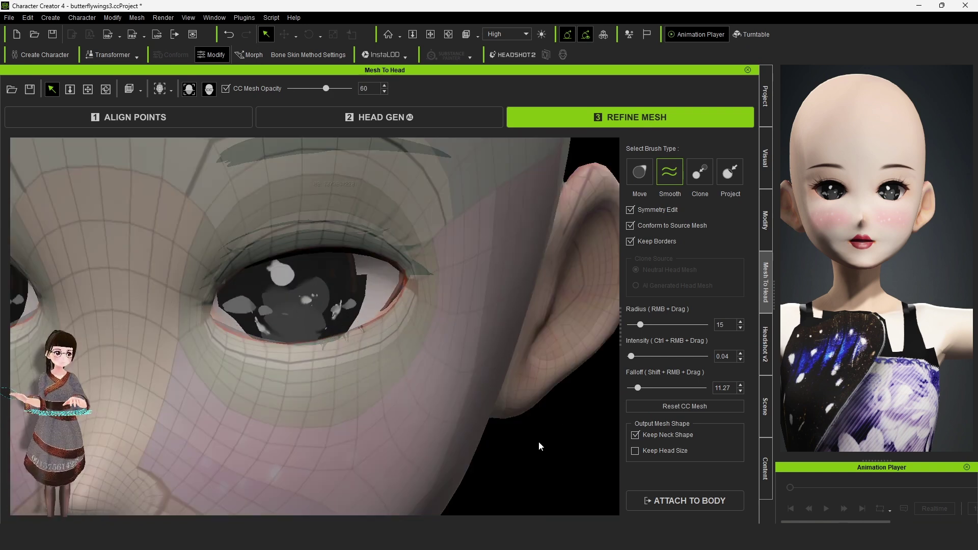
scroll(221, 267, up, 2)
scroll(444, 416, down, 5)
scroll(423, 326, up, 4)
scroll(407, 240, down, 1)
scroll(434, 311, up, 3)
mouse_move(260, 324)
mouse_down()
mouse_move(193, 333)
mouse_move(492, 275)
mouse_move(469, 297)
mouse_move(541, 276)
mouse_move(530, 240)
mouse_move(314, 306)
mouse_move(601, 203)
mouse_up()
scroll(555, 229, down, 5)
scroll(555, 229, up, 5)
scroll(555, 229, down, 6)
Step: Attach the refined head to a female body to generate the character
click(685, 501)
click(617, 173)
click(479, 387)
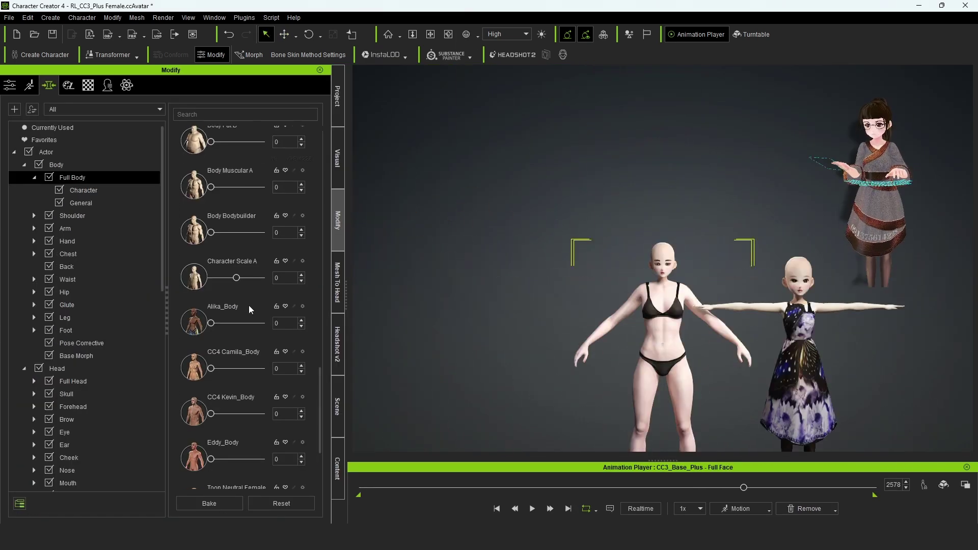
Step: Set the female body's Character Scale A to -11 and view both characters
drag(239, 278, 233, 277)
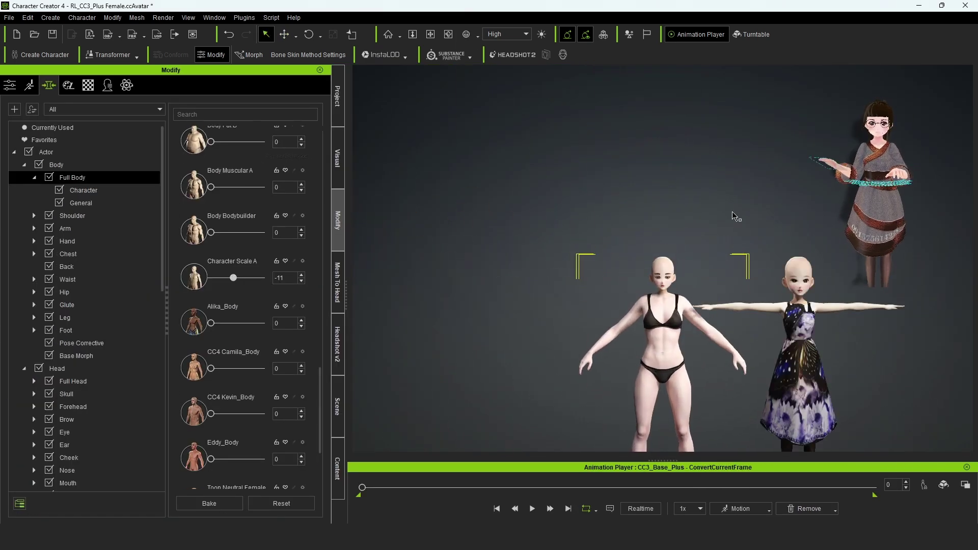
right_drag(505, 255, 11, 85)
scroll(256, 230, up, 3)
scroll(257, 229, down, 5)
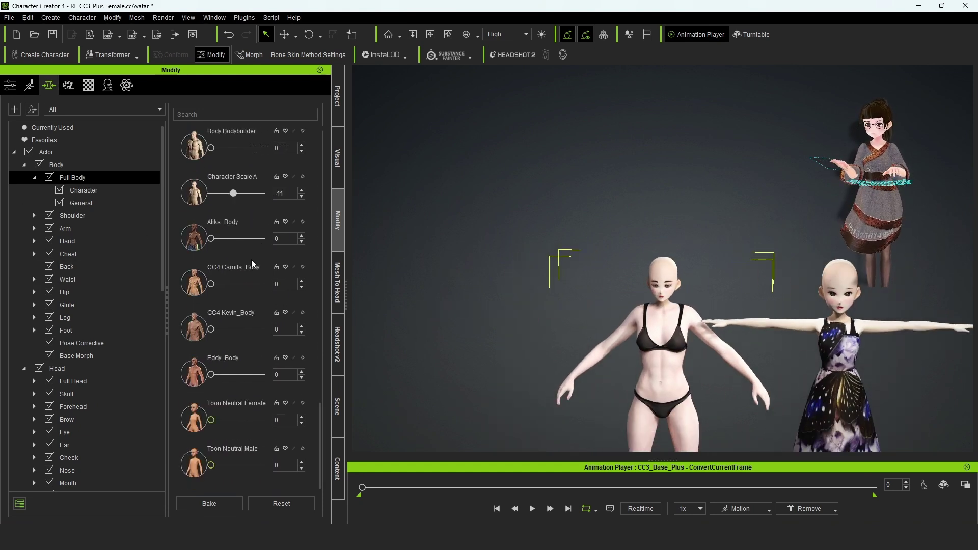
Step: Switch between the Headshot v2 panel and body morph sliders, then open the content library
click(337, 345)
click(337, 220)
click(337, 344)
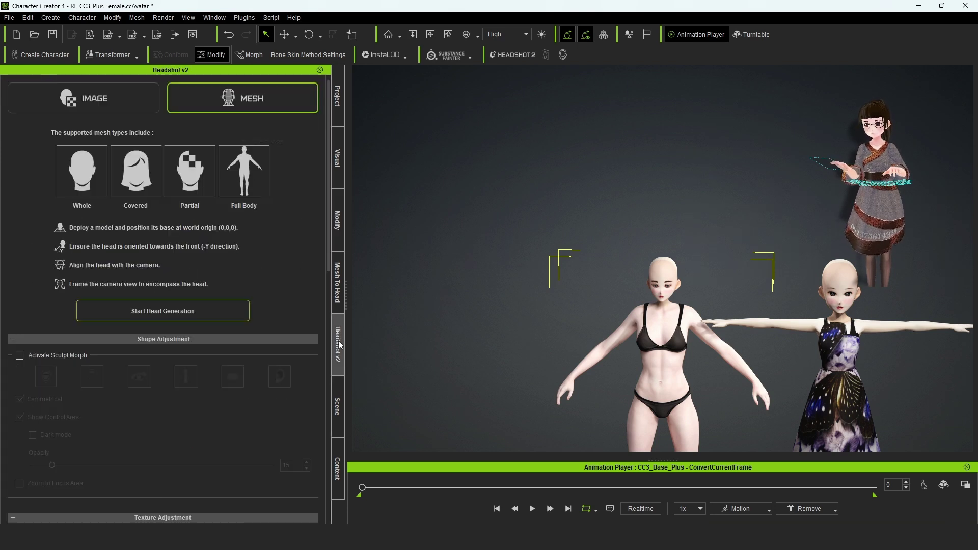
key(F4)
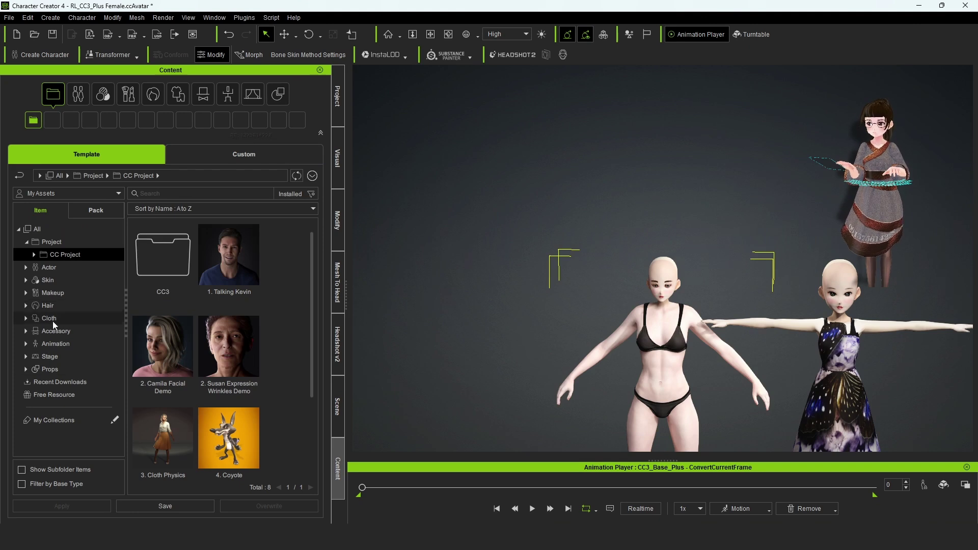
Step: Browse the Animation Motion folders for 2.Human Female perform motions
click(26, 343)
click(60, 368)
click(82, 394)
double_click(167, 344)
click(202, 93)
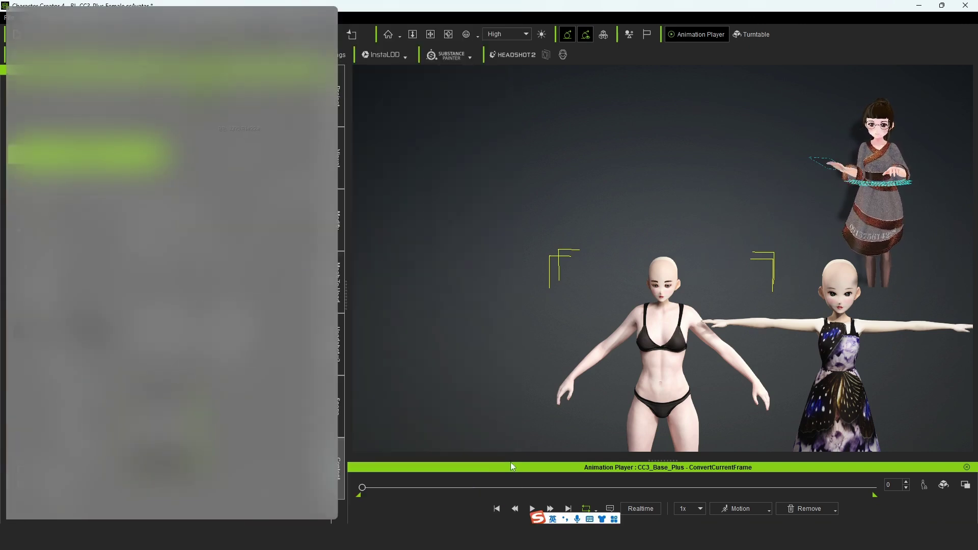
Step: Search Animation content for 'T pose' and apply the T-Pose template to the character
click(155, 193)
text(T pose)
key(Return)
click(56, 343)
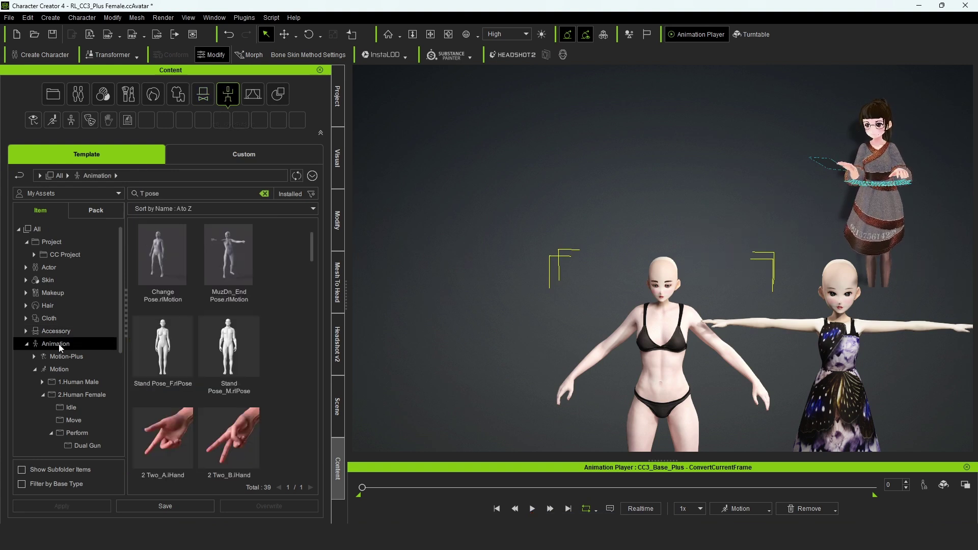
scroll(289, 368, down, 10)
drag(163, 357, 538, 365)
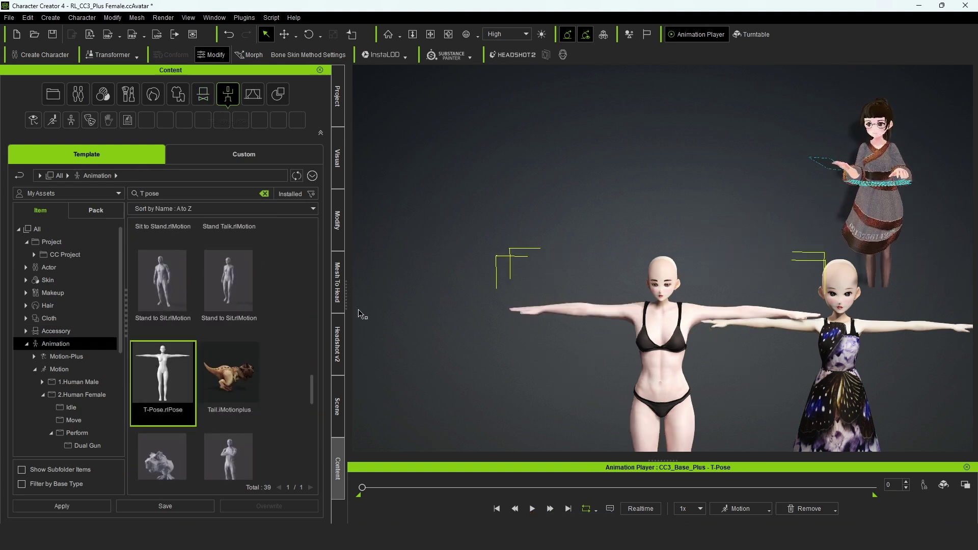
middle_drag(537, 364, 455, 286)
scroll(455, 285, up, 4)
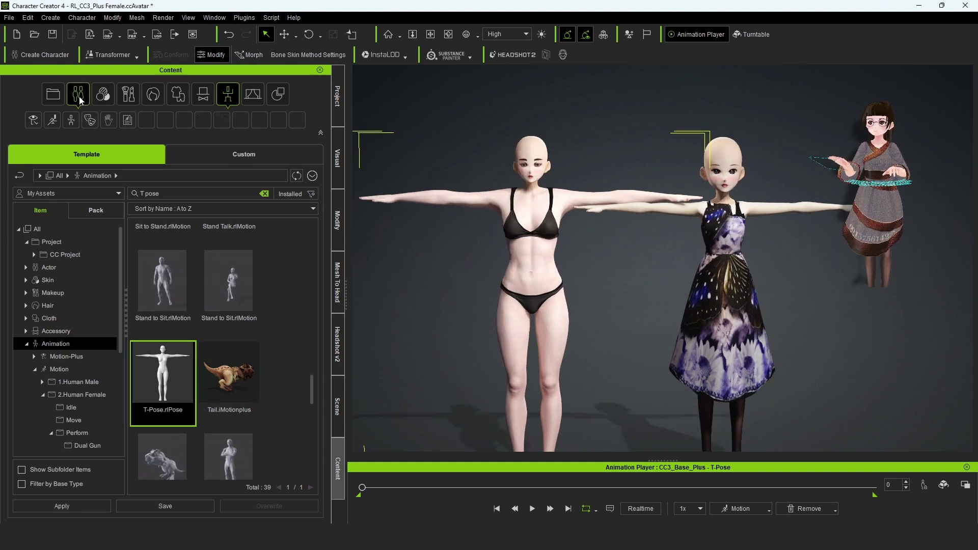
click(103, 94)
click(82, 94)
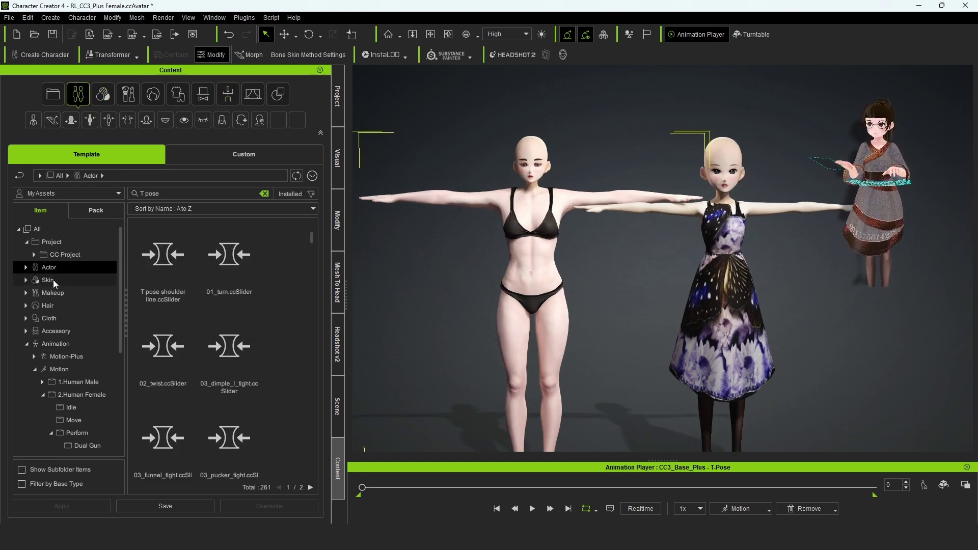
Step: Apply the Toon Neutral Female body morph at 100 and set Character Scale A to 4
key(F4)
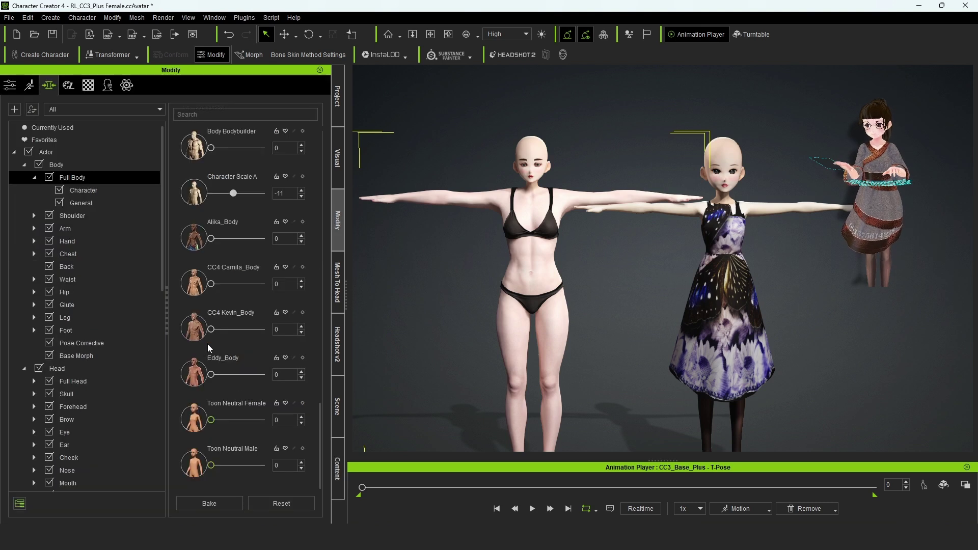
drag(212, 421, 264, 424)
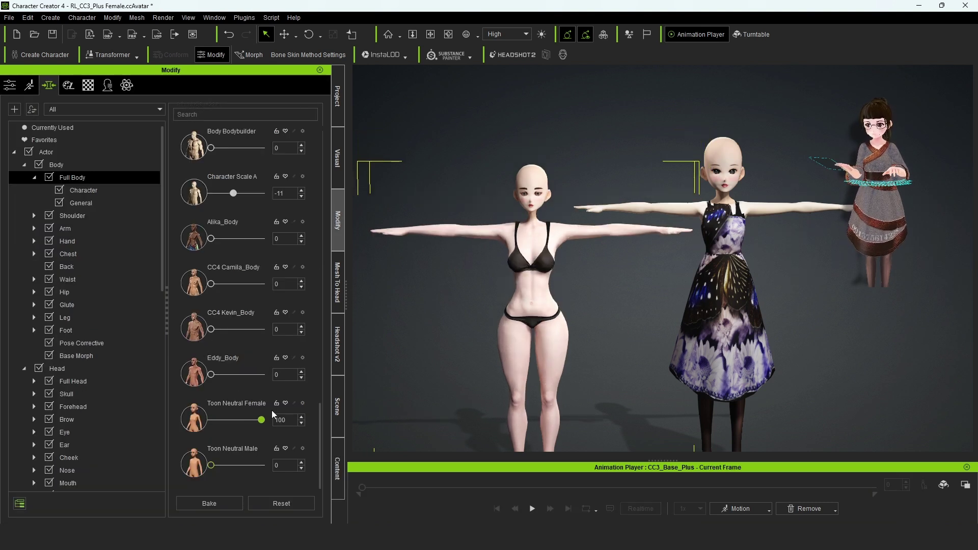
scroll(175, 265, up, 1)
drag(236, 247, 238, 248)
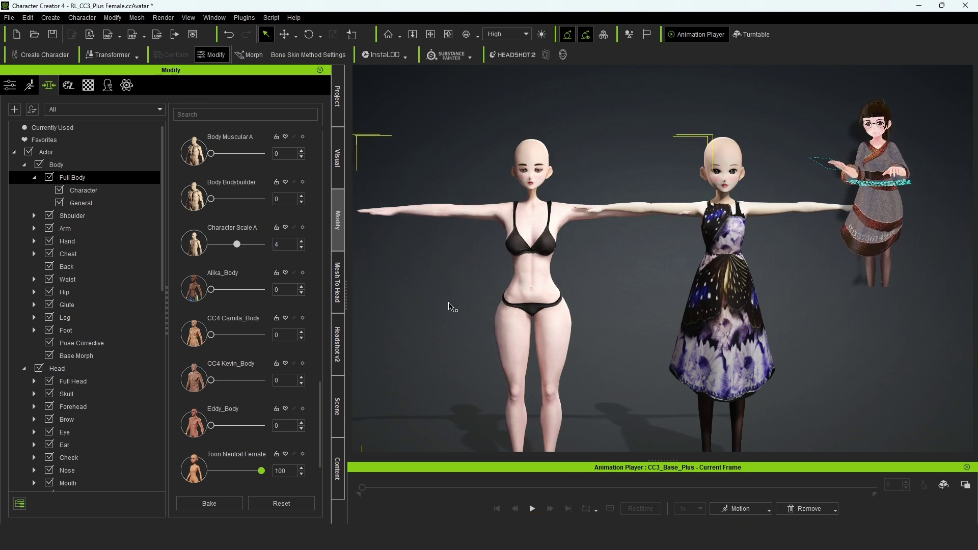
scroll(469, 295, up, 3)
scroll(554, 282, down, 3)
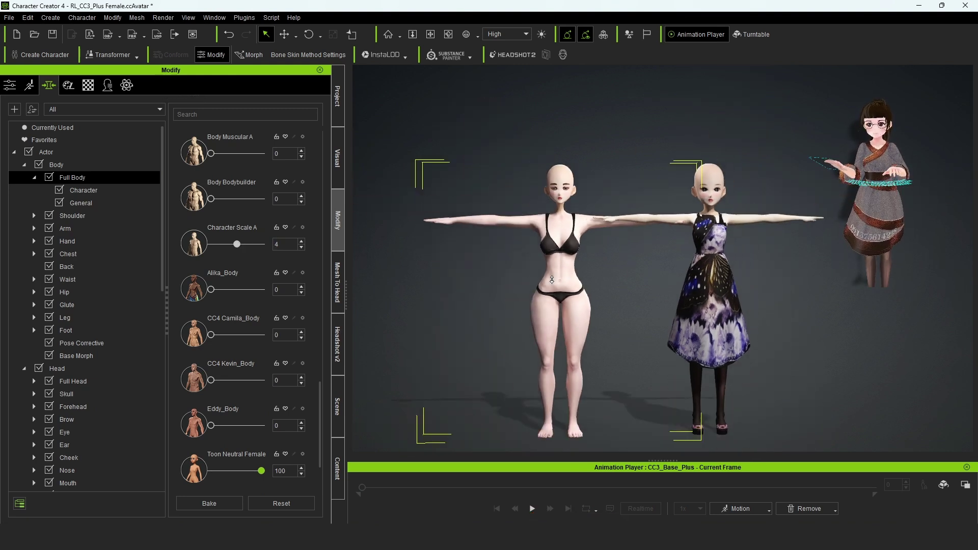
Step: Raise Head Scale to 21 and set Neck Scale to 150
click(56, 369)
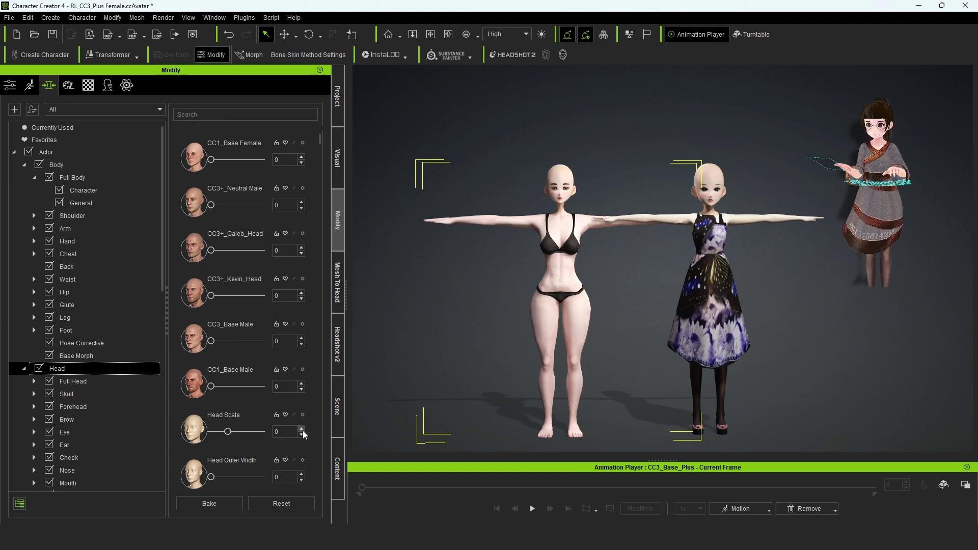
click(301, 429)
click(303, 429)
scroll(229, 408, down, 5)
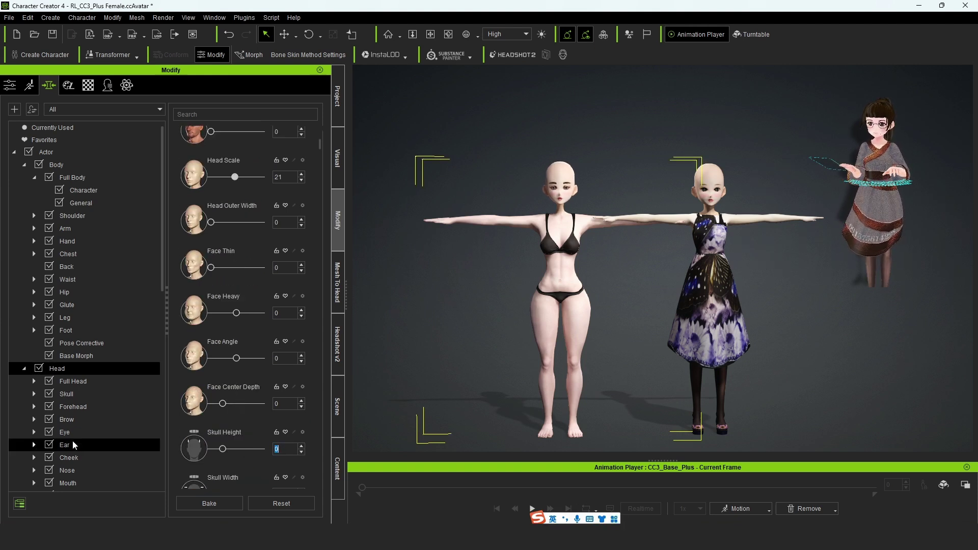
scroll(81, 407, down, 3)
click(67, 407)
drag(240, 158, 268, 158)
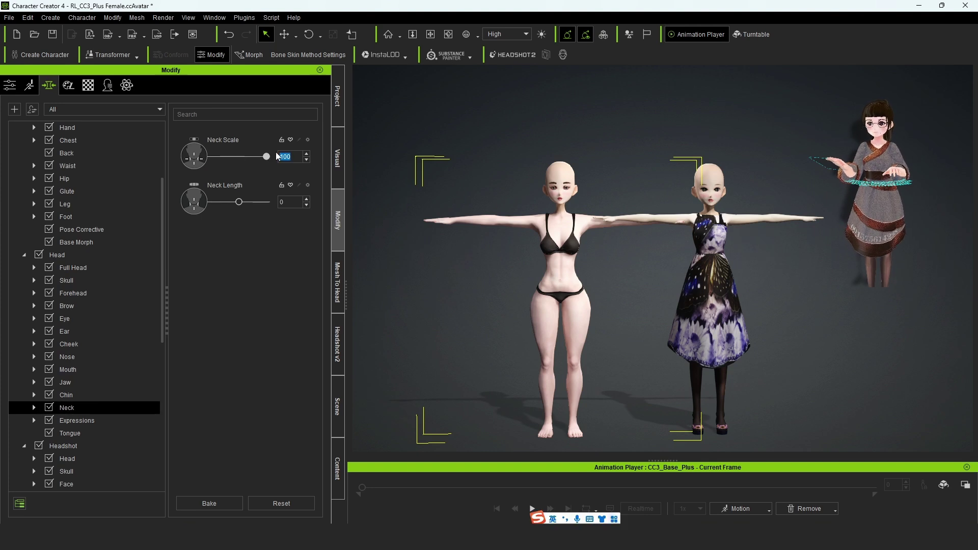
click(235, 225)
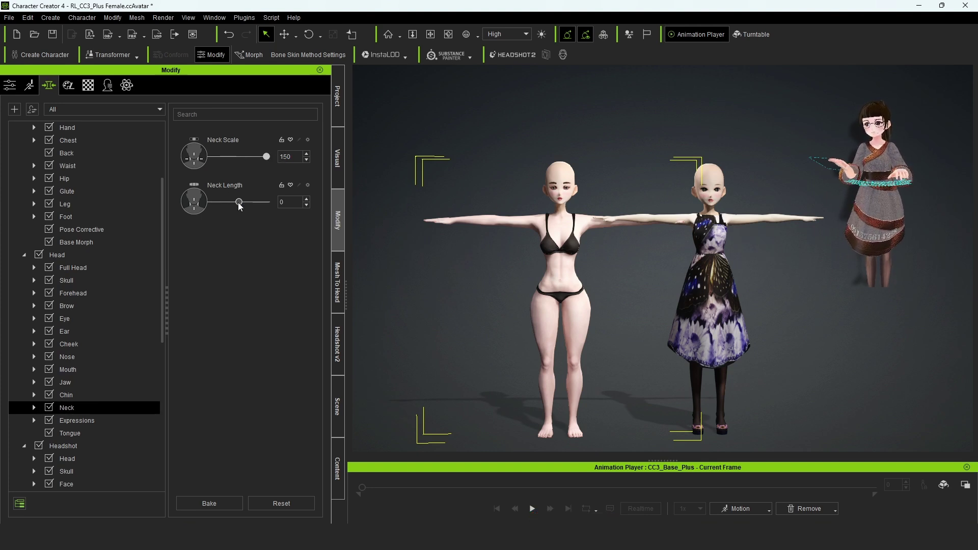
click(439, 266)
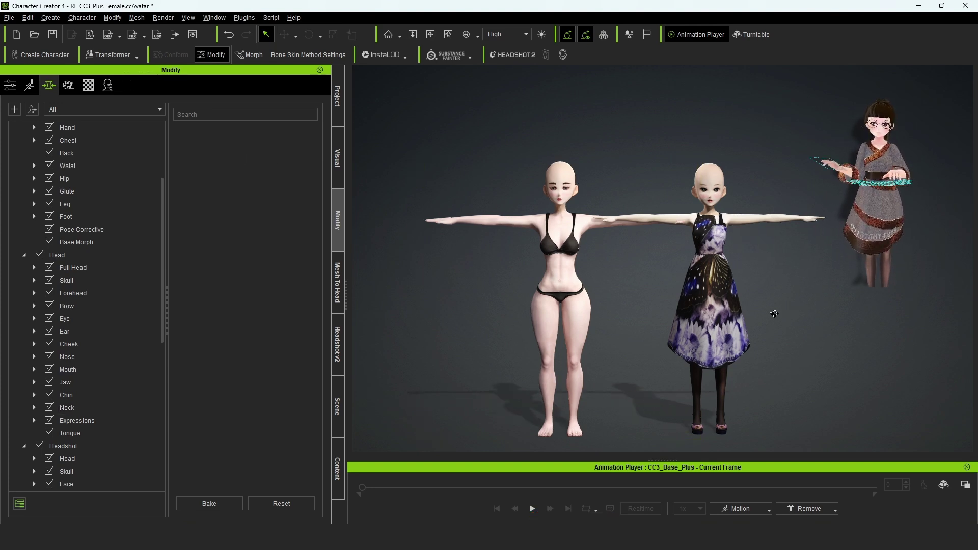
Step: Open the project settings and content library to begin the photo-based Headshot head setup
click(337, 104)
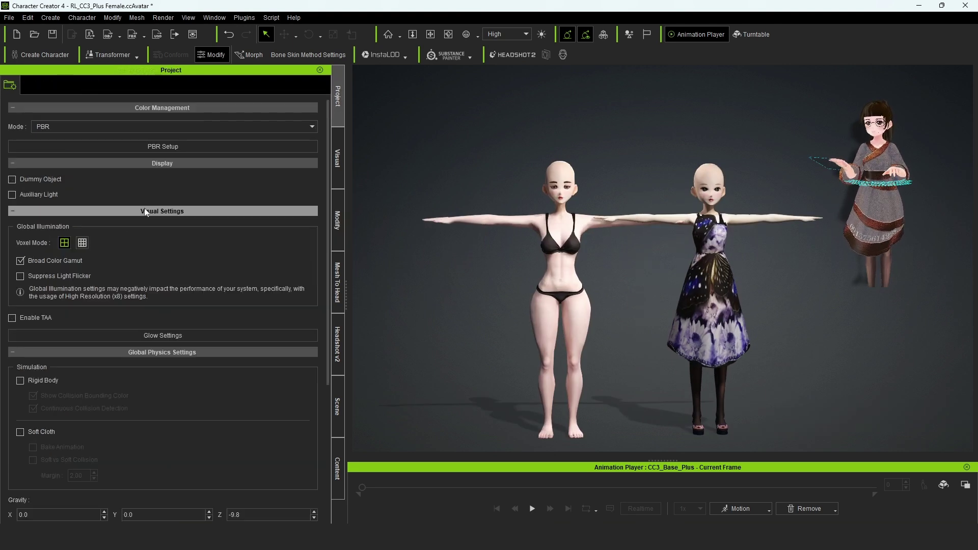
click(337, 469)
click(59, 288)
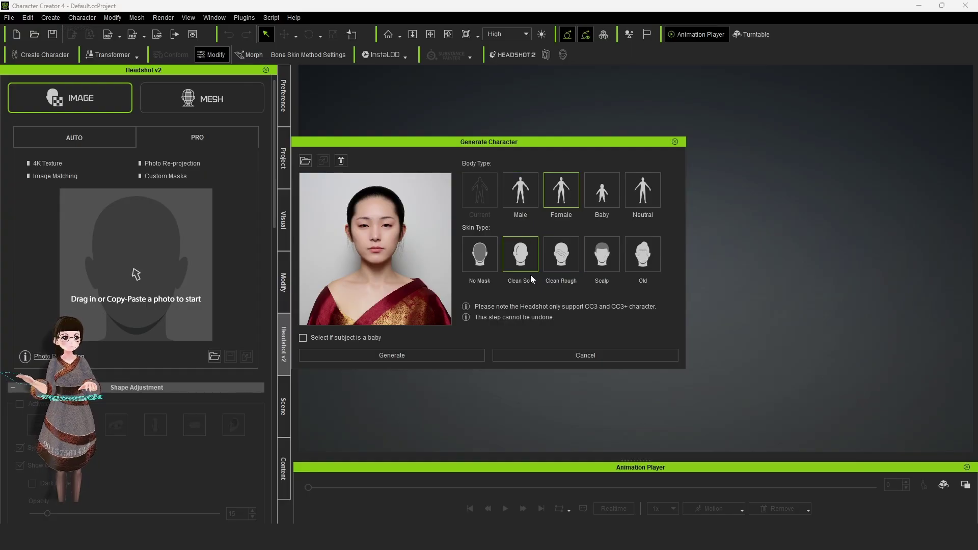
Step: Generate the head from the portrait photo and frame the camera on the face
click(458, 355)
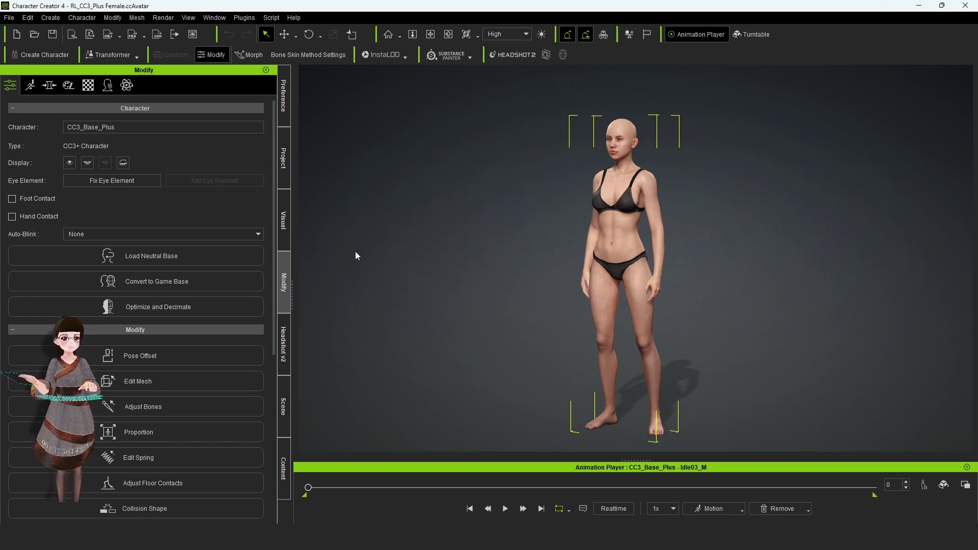
click(478, 35)
click(503, 133)
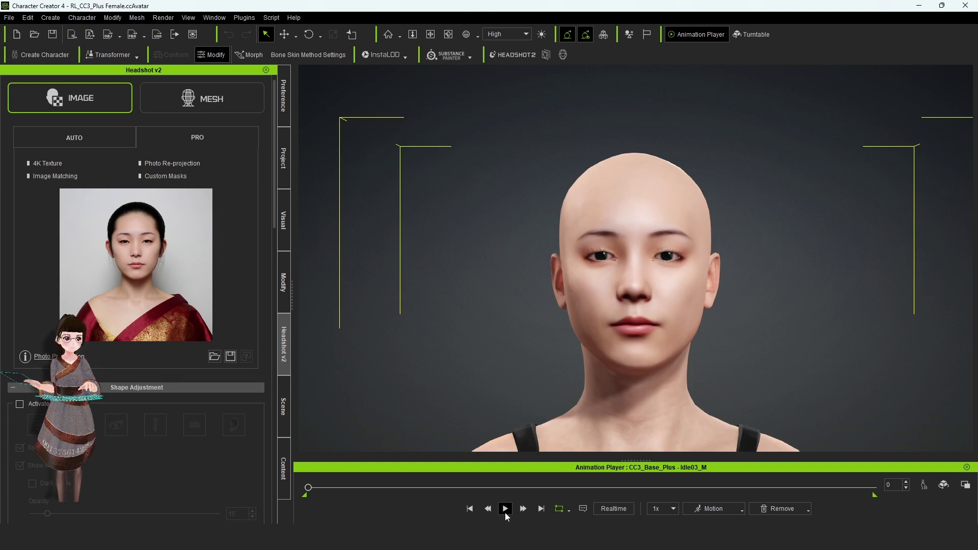
Step: Play the Full Face facial expression animation on the generated head
click(742, 510)
mouse_move(728, 424)
click(803, 425)
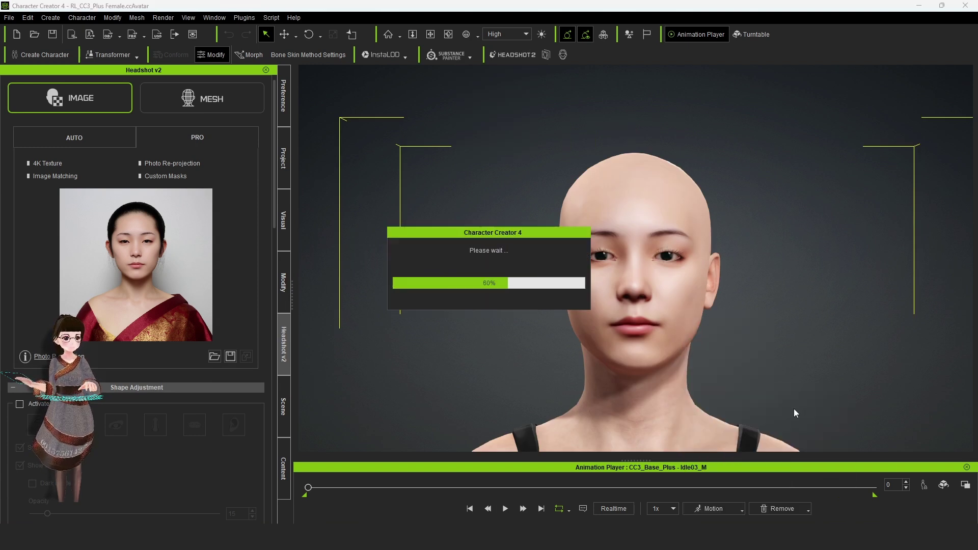